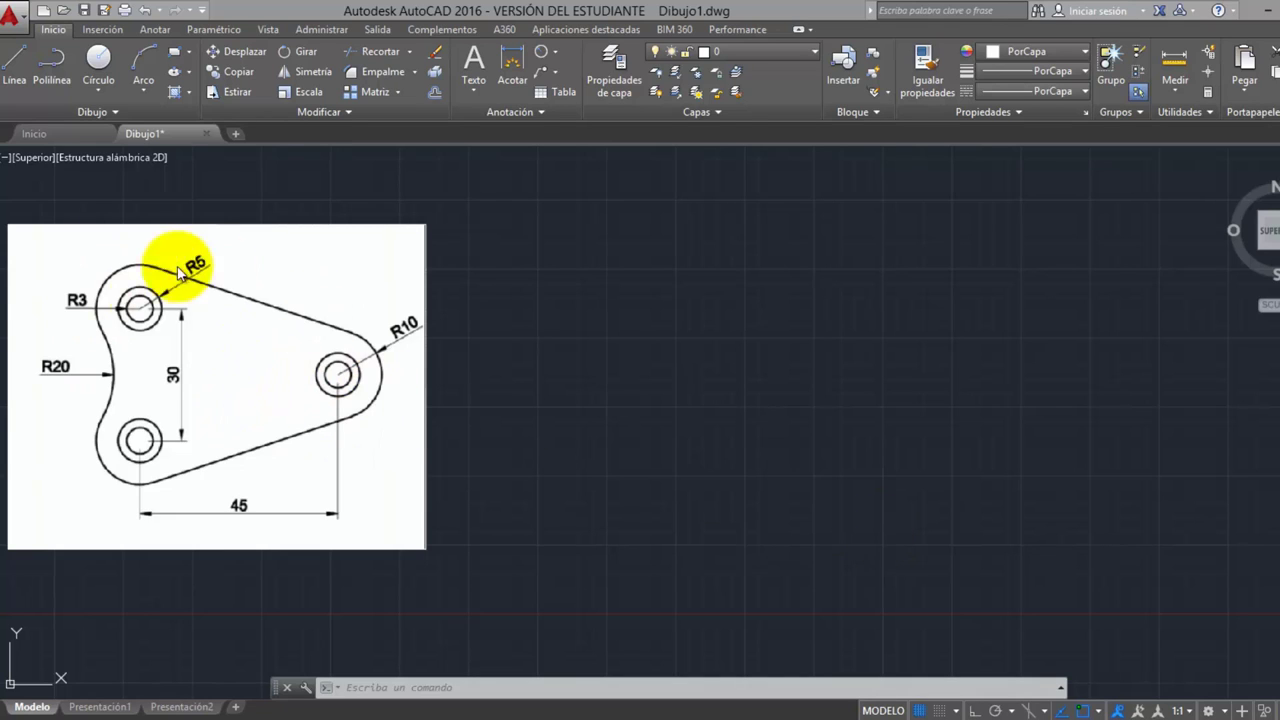
# Use UNIDADES to keep decimal lengths and set the insertion scale to Milímetros
pyautogui.click(425, 686)
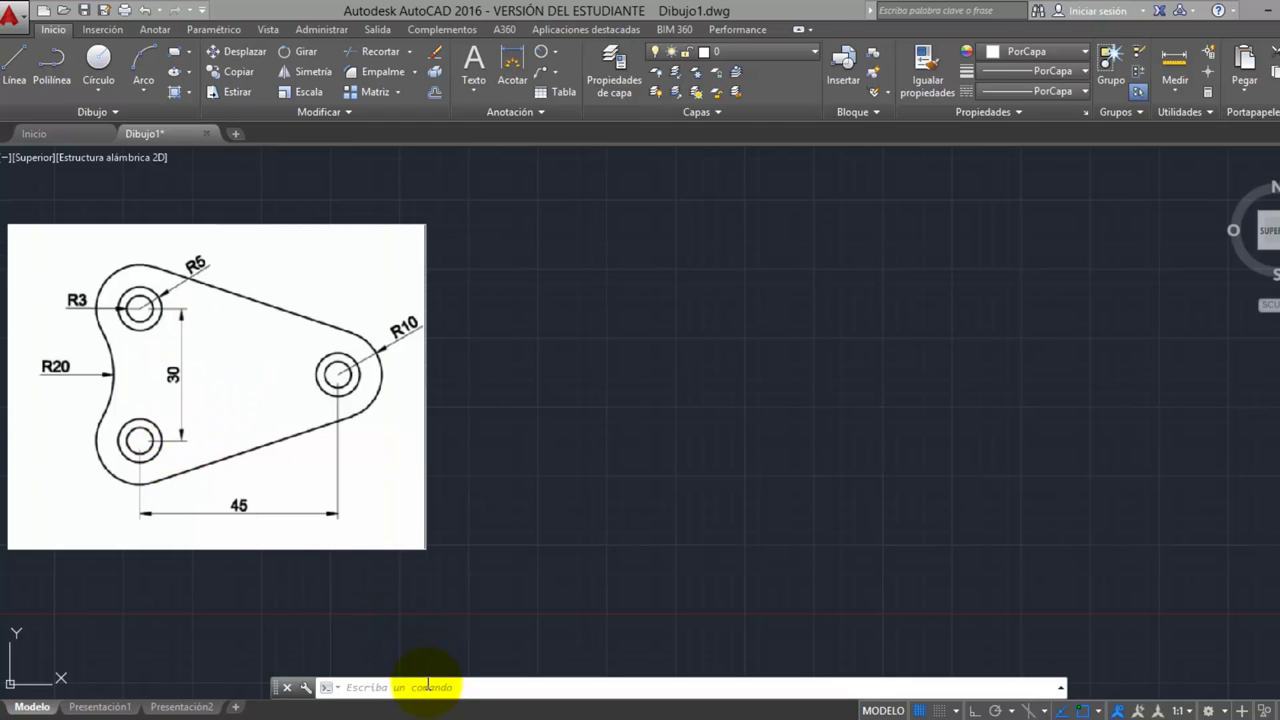
pyautogui.write('uni')
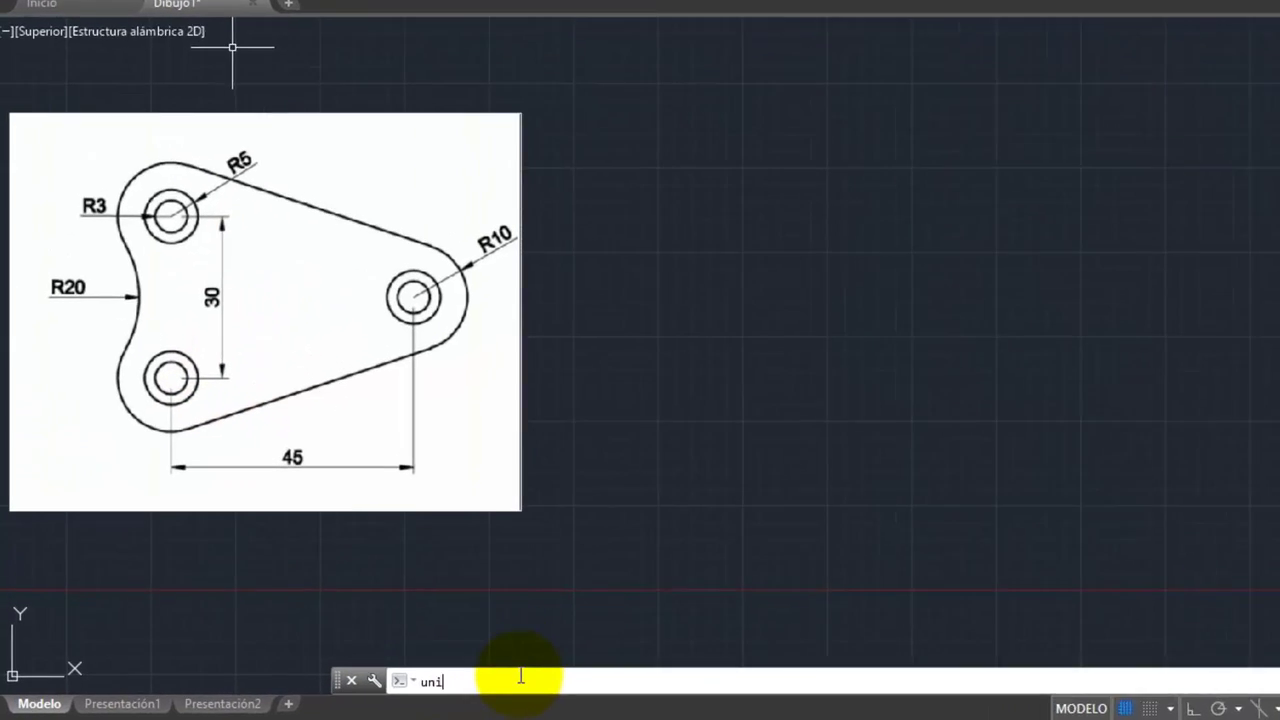
pyautogui.write('dades')
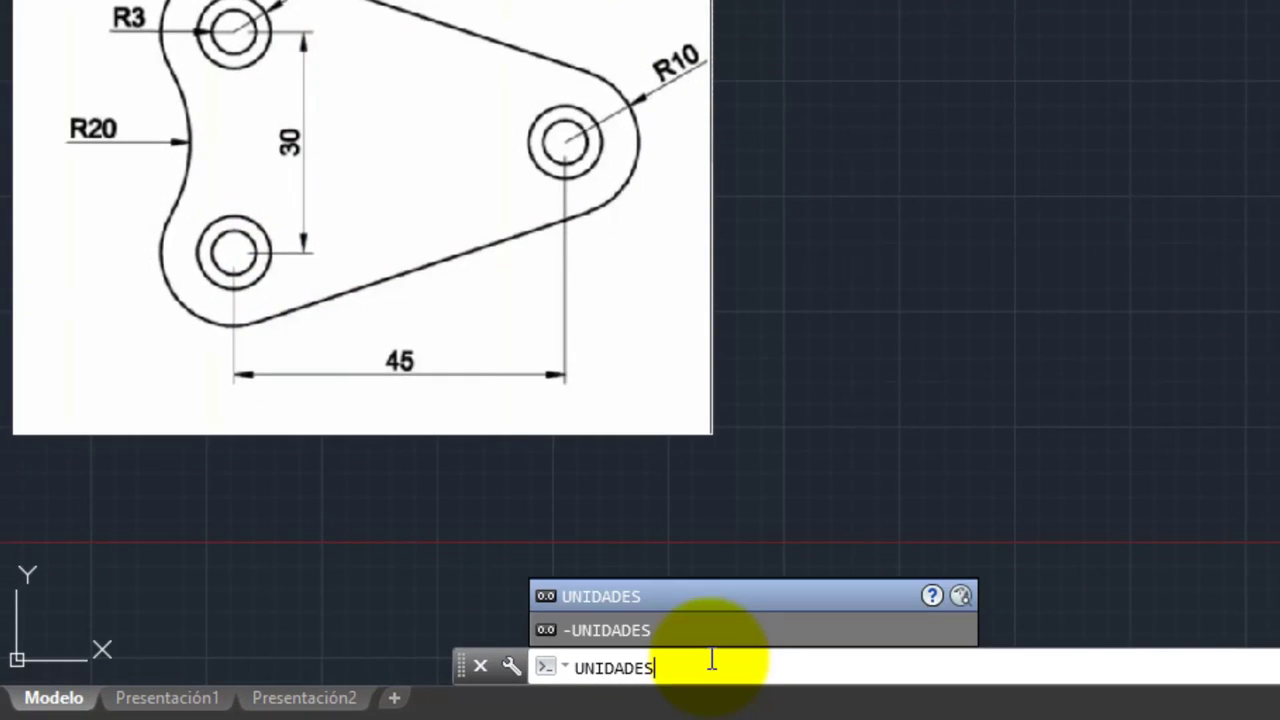
pyautogui.press('Return')
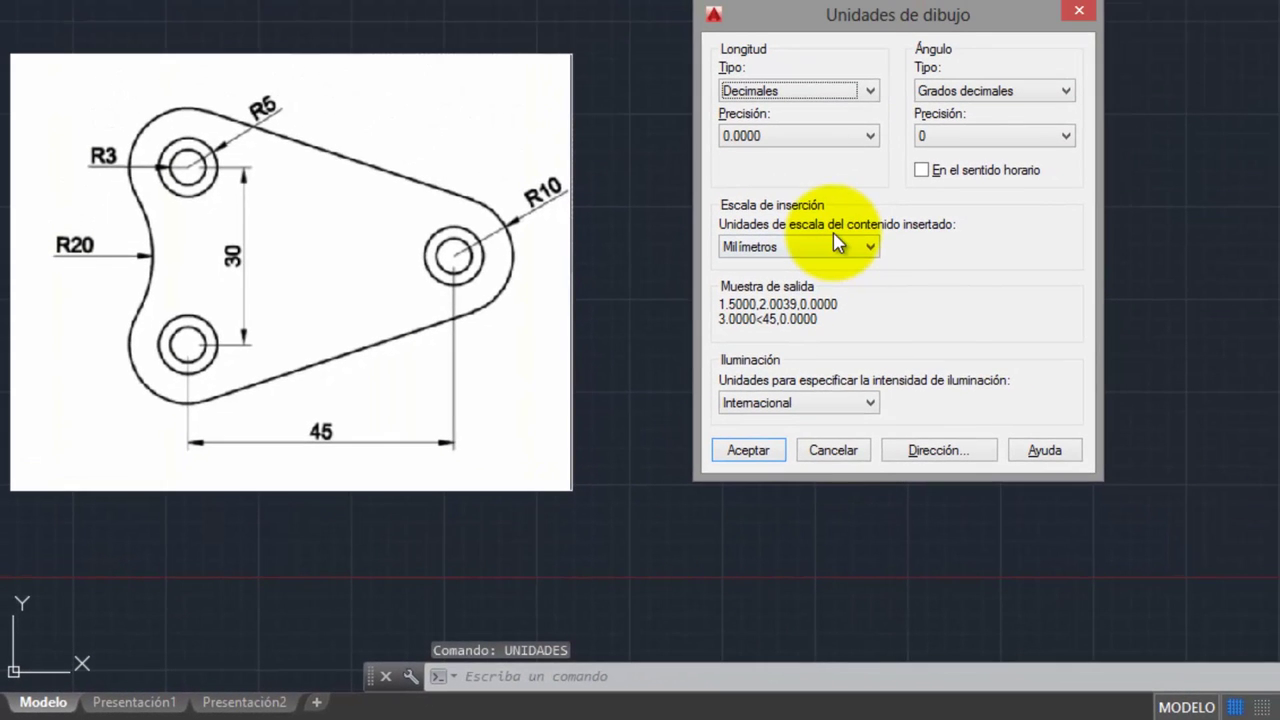
pyautogui.click(840, 246)
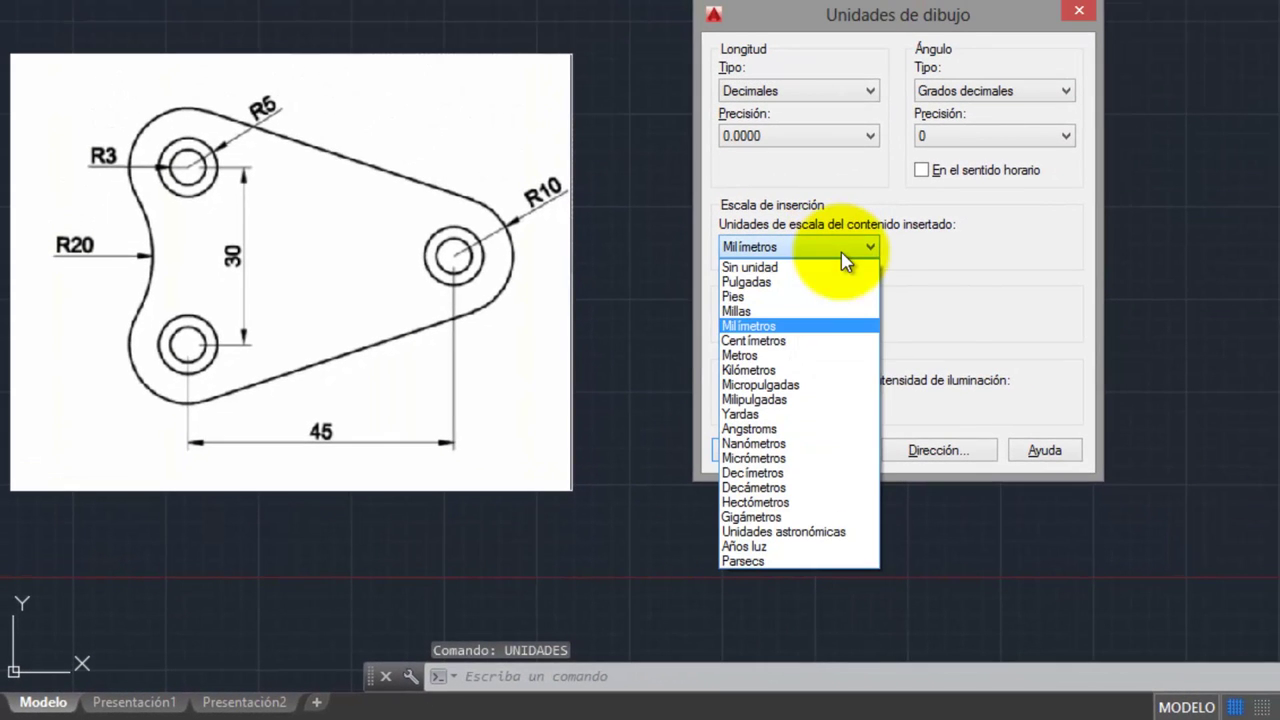
pyautogui.click(766, 326)
pyautogui.click(752, 458)
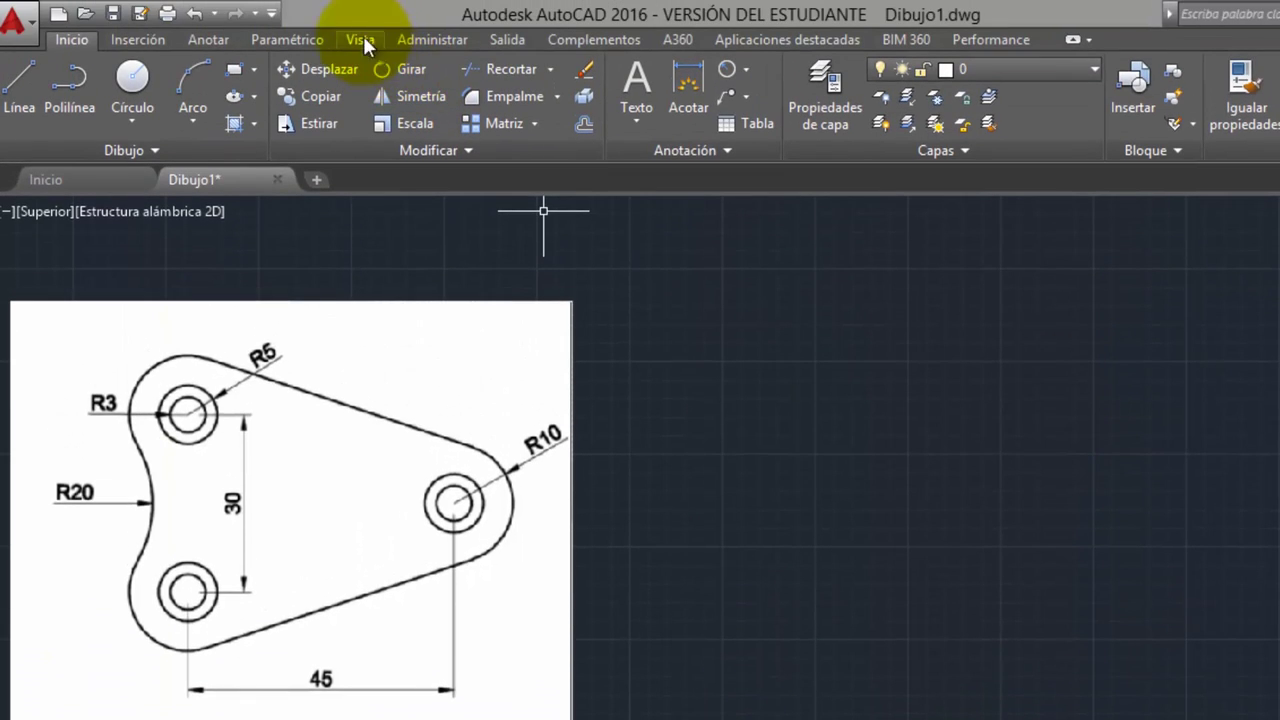
# Turn on endpoint, midpoint, centre, intersection, extension, perpendicular and tangent object snaps in Drafting Settings
pyautogui.click(271, 14)
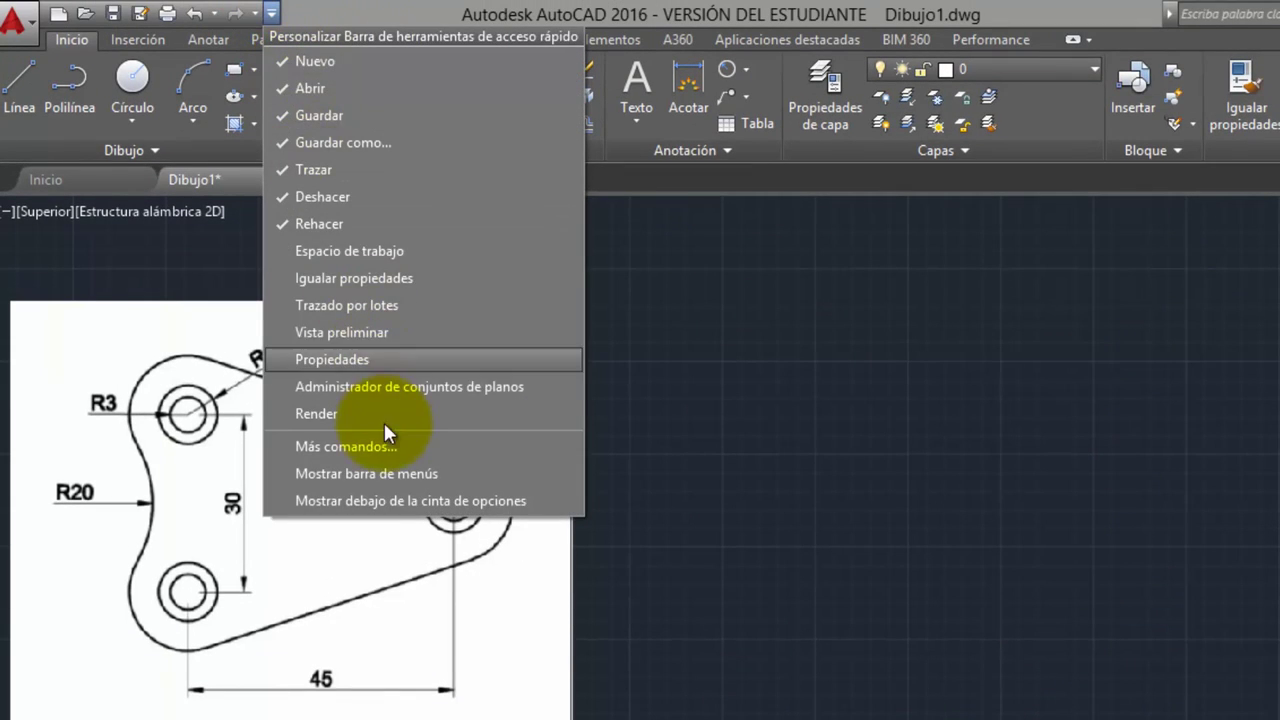
pyautogui.click(393, 474)
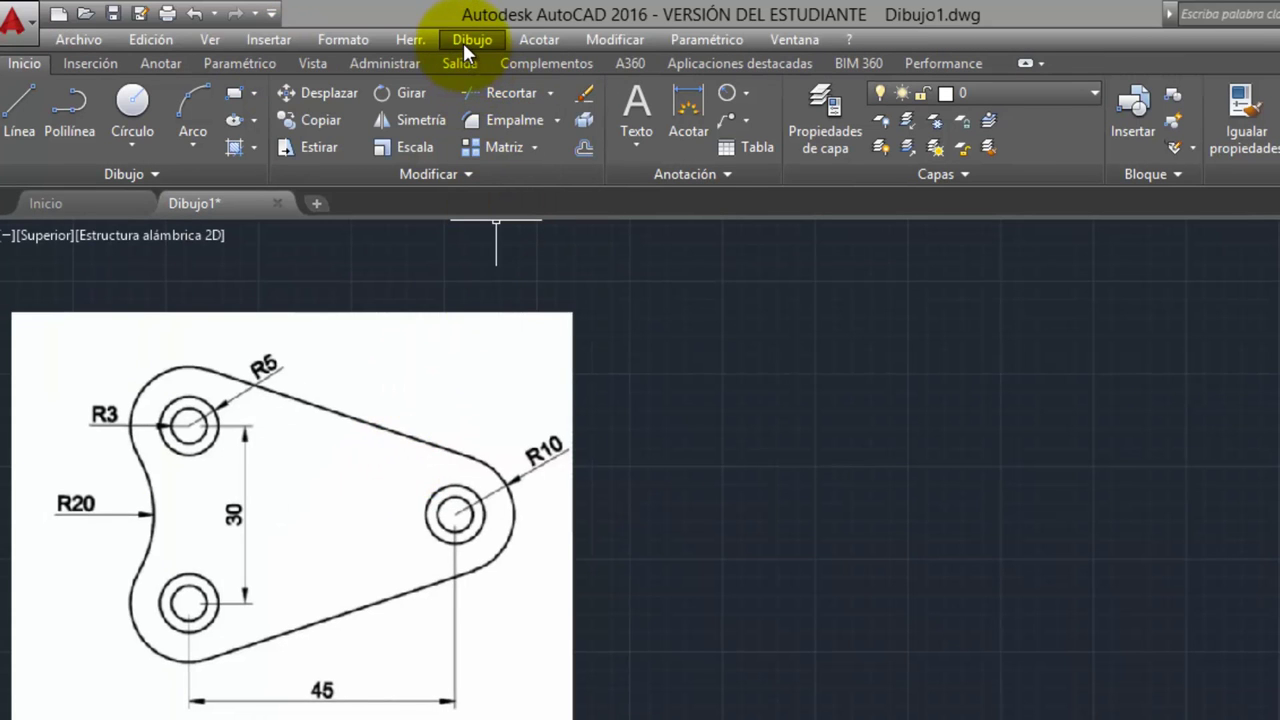
pyautogui.click(418, 39)
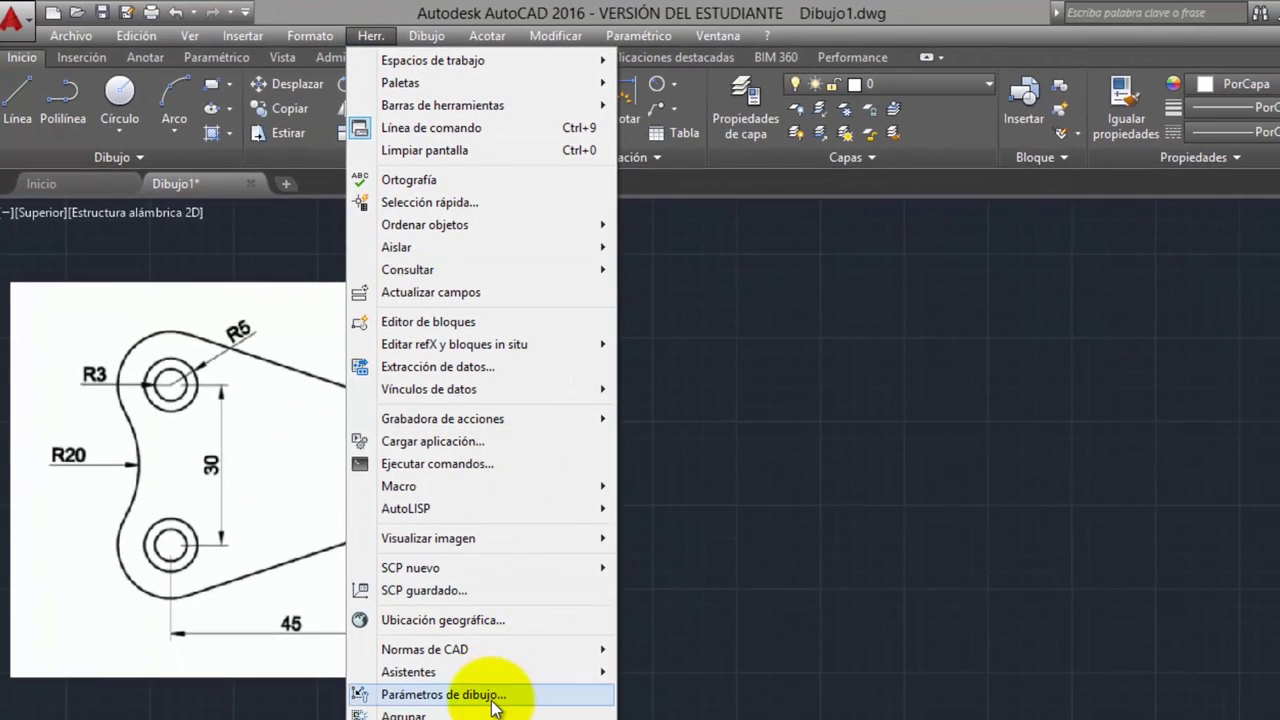
pyautogui.click(489, 700)
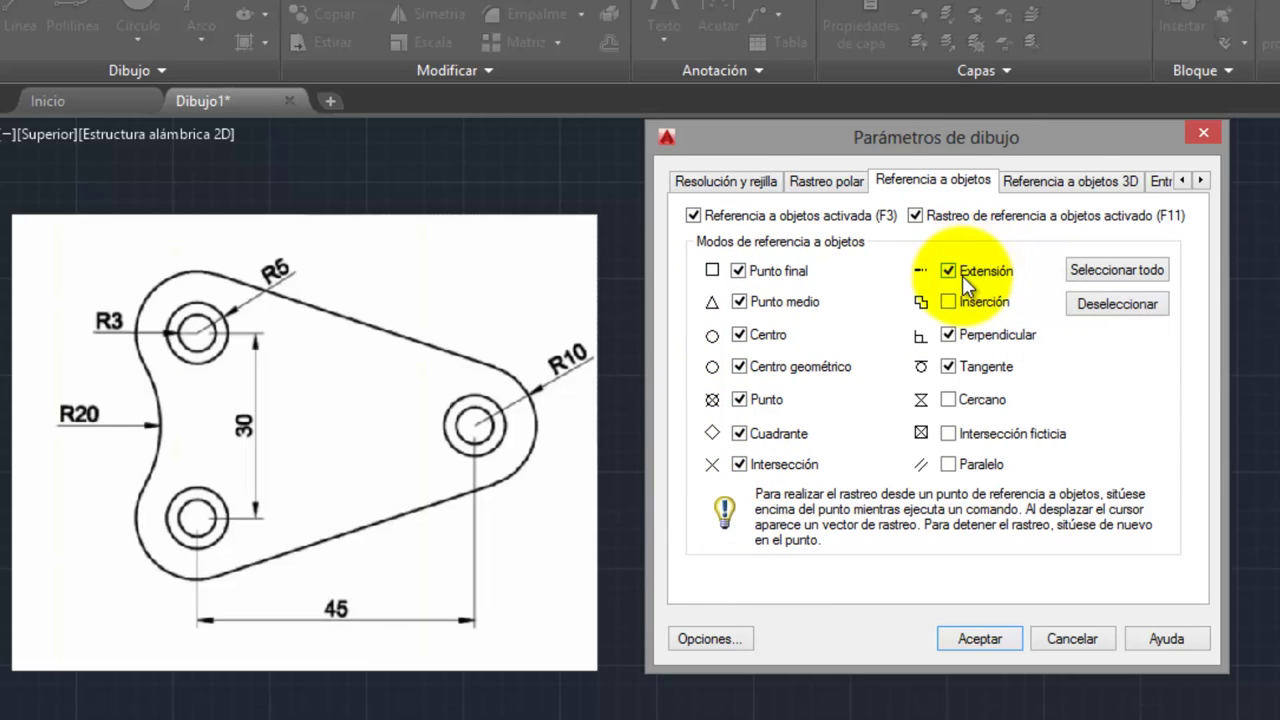
pyautogui.click(975, 644)
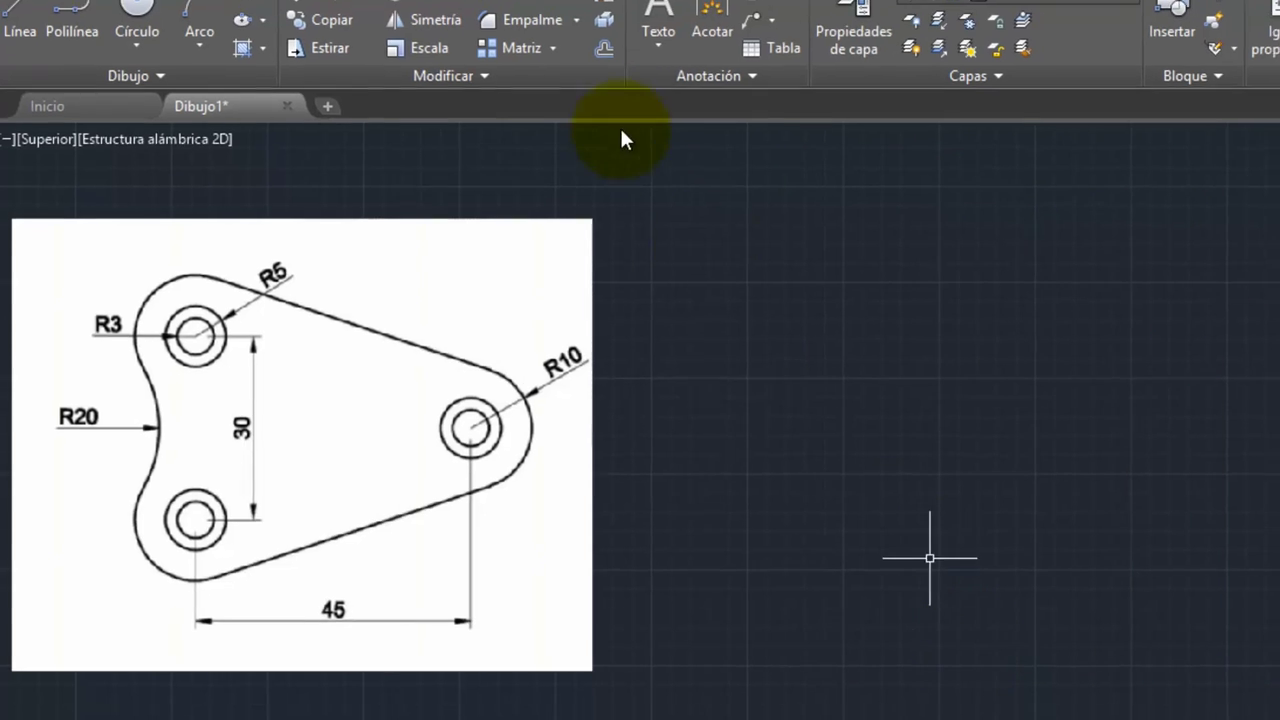
pyautogui.click(249, 8)
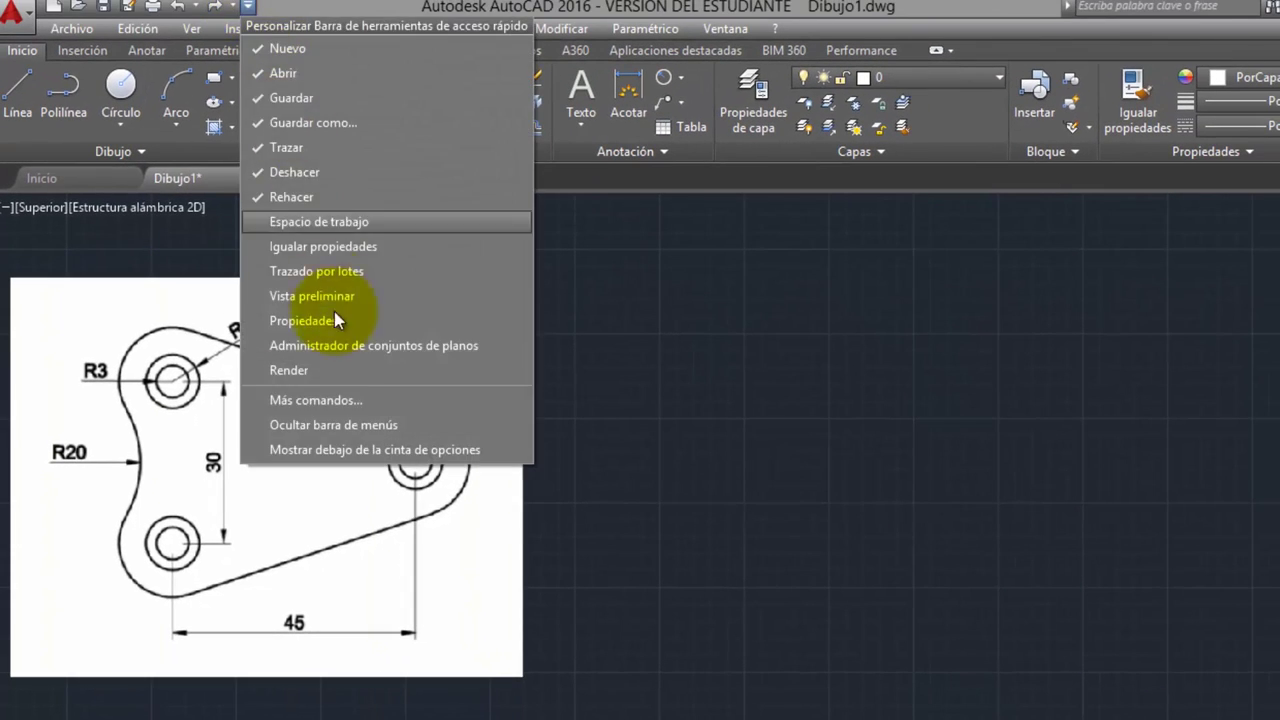
pyautogui.click(337, 421)
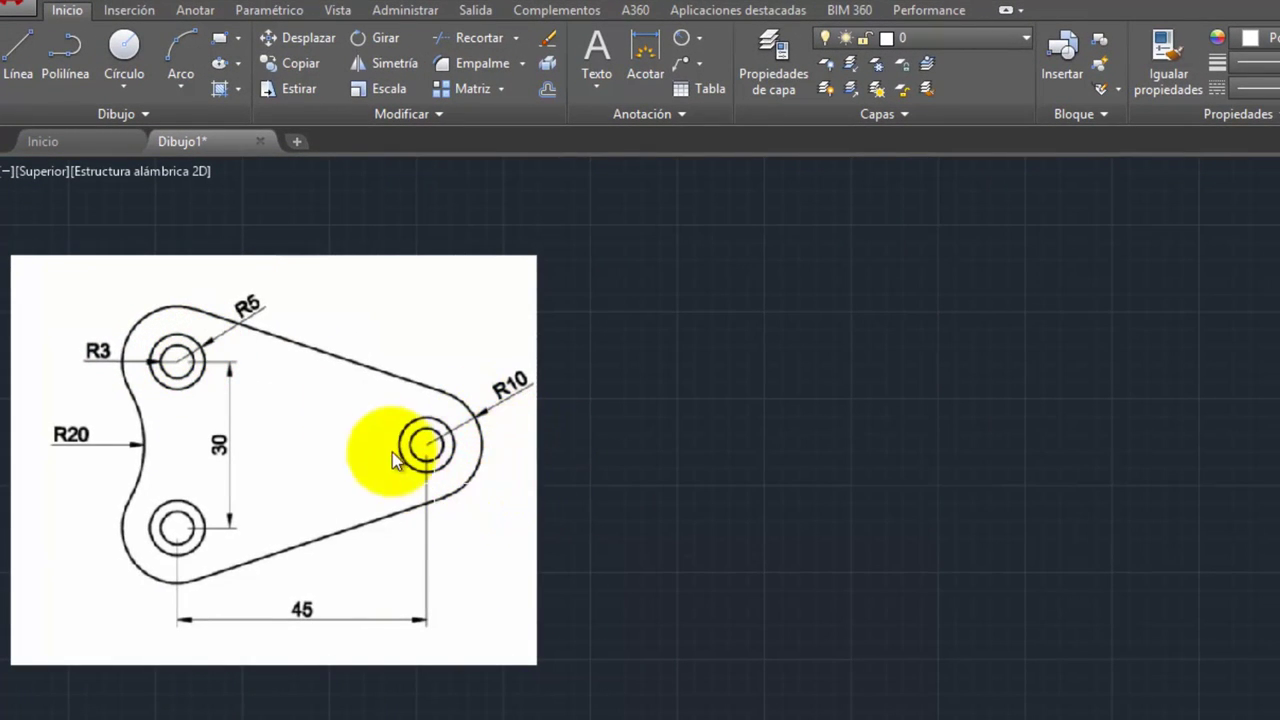
# Draw circles of radius 3, 5 and 10 around one shared centre point
pyautogui.click(124, 45)
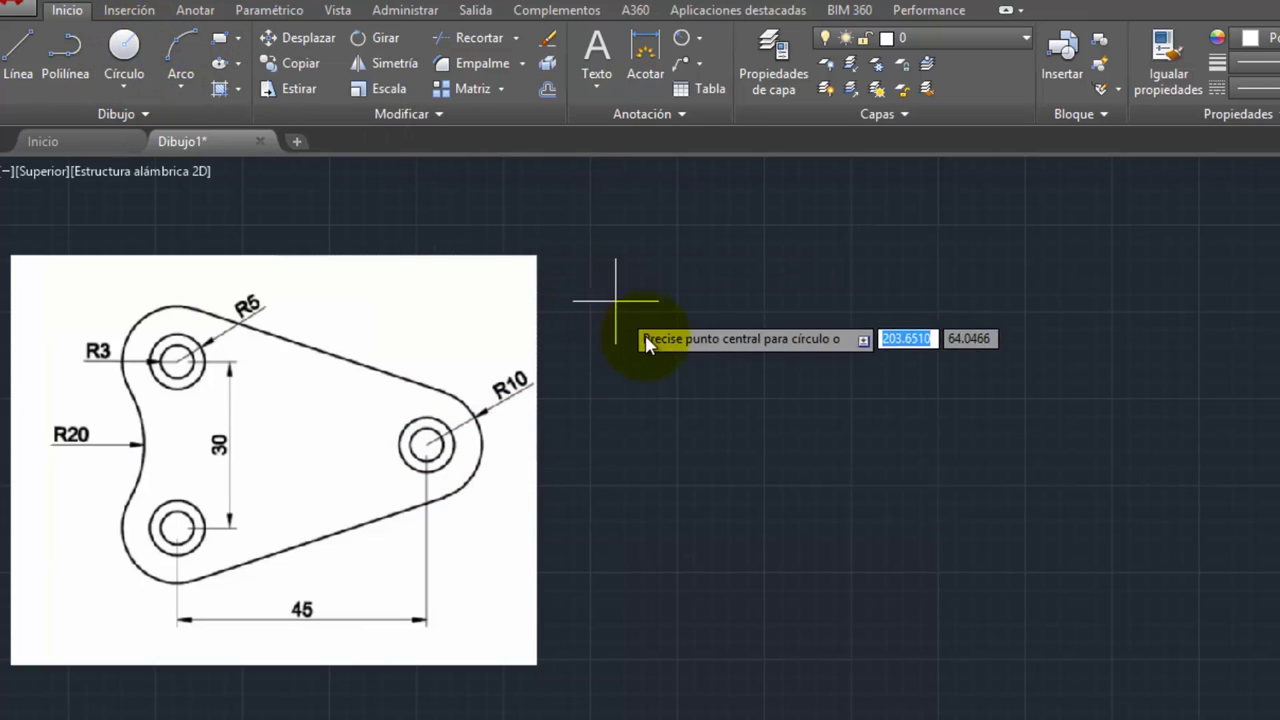
pyautogui.click(737, 313)
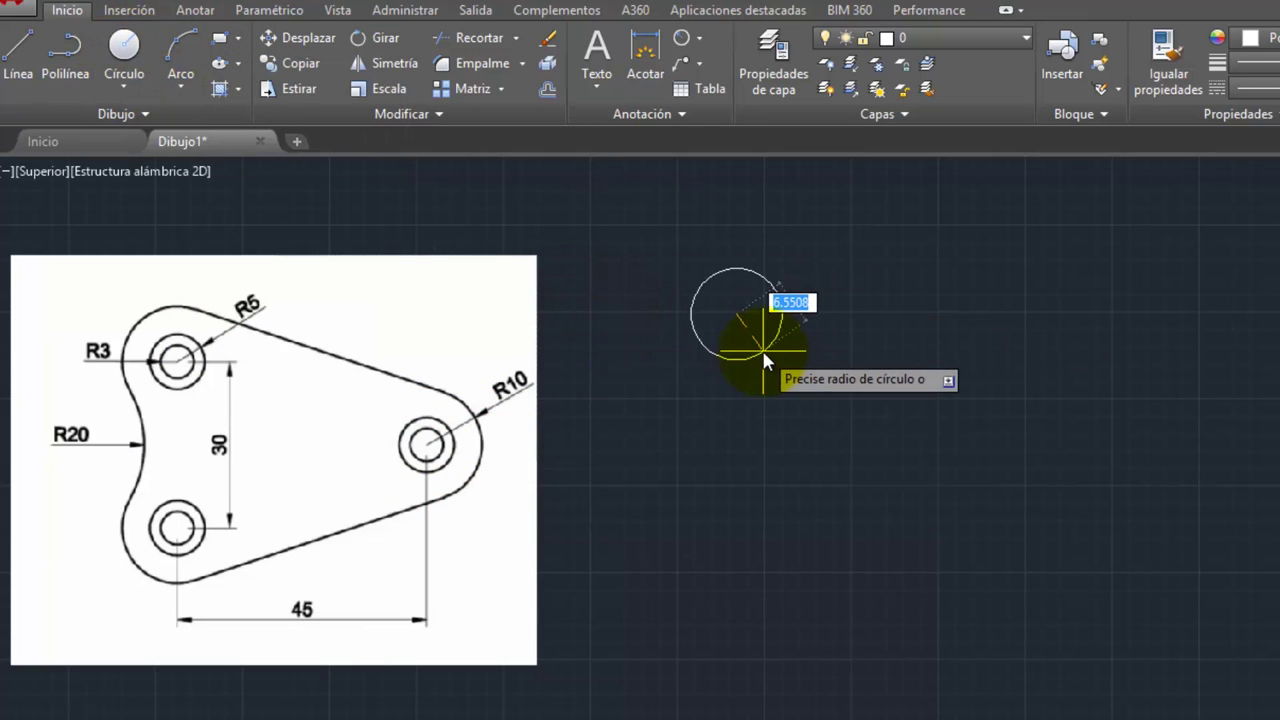
pyautogui.press('Return')
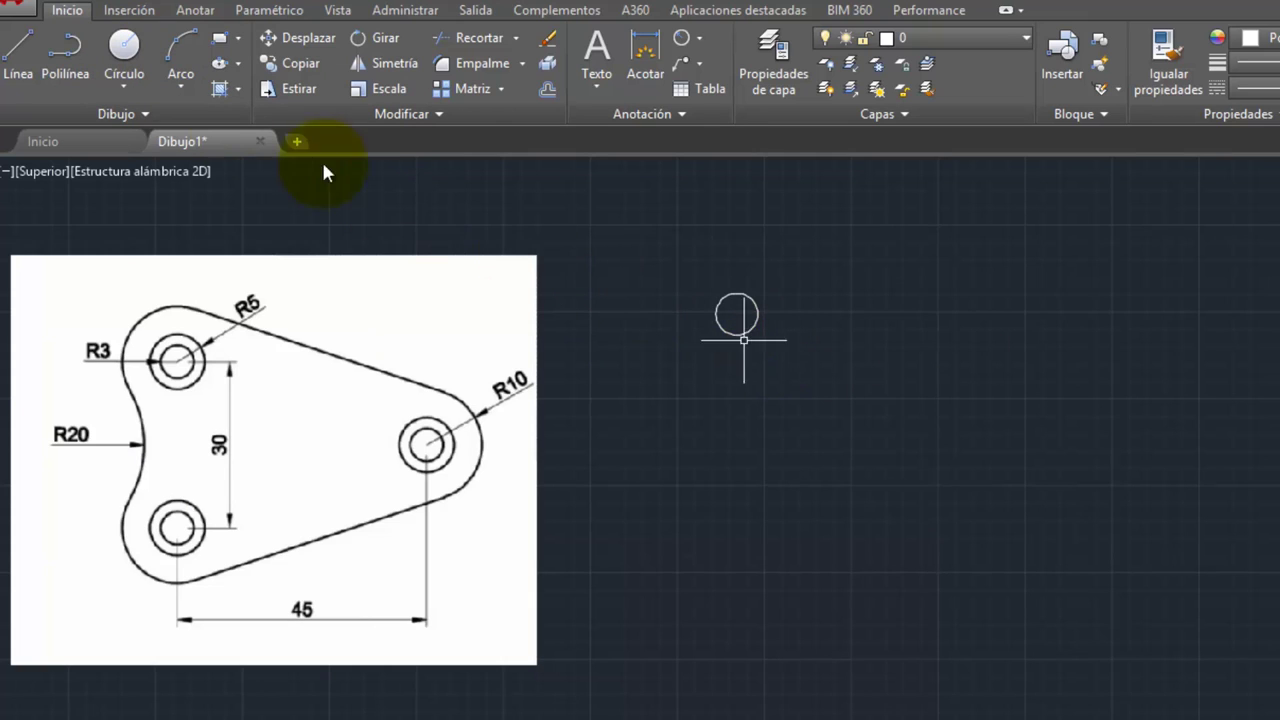
pyautogui.click(124, 45)
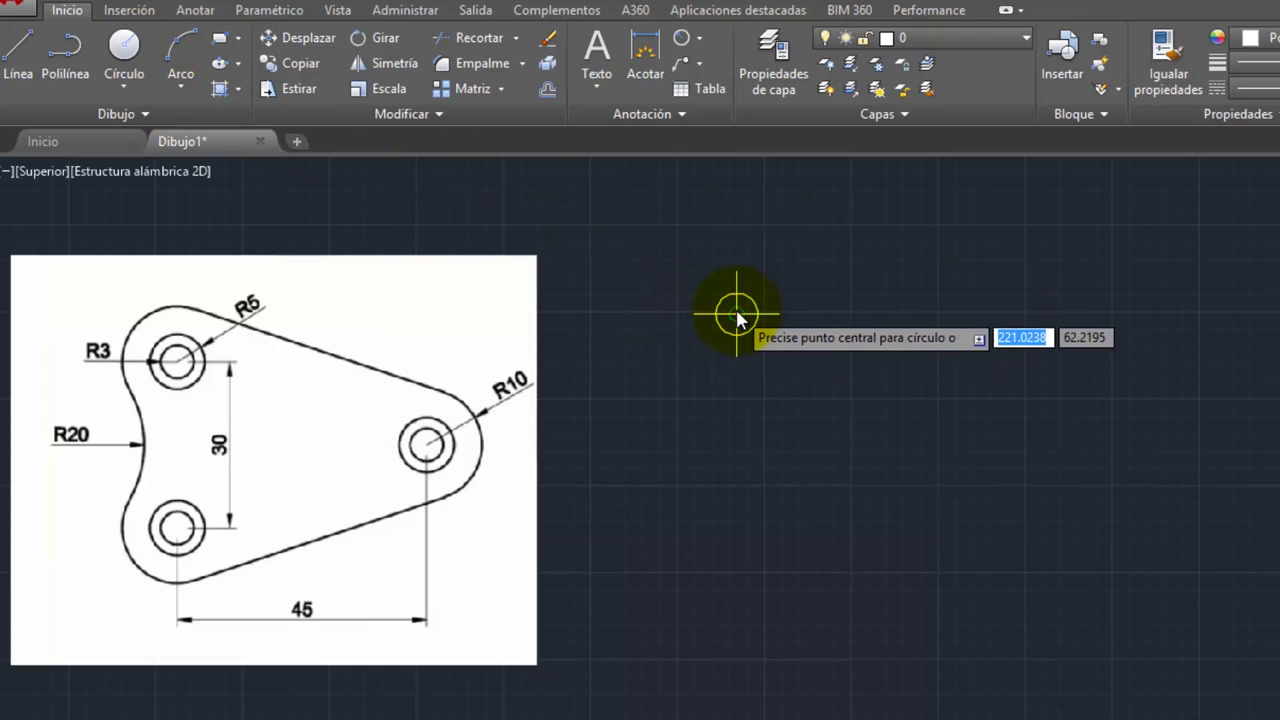
pyautogui.click(737, 315)
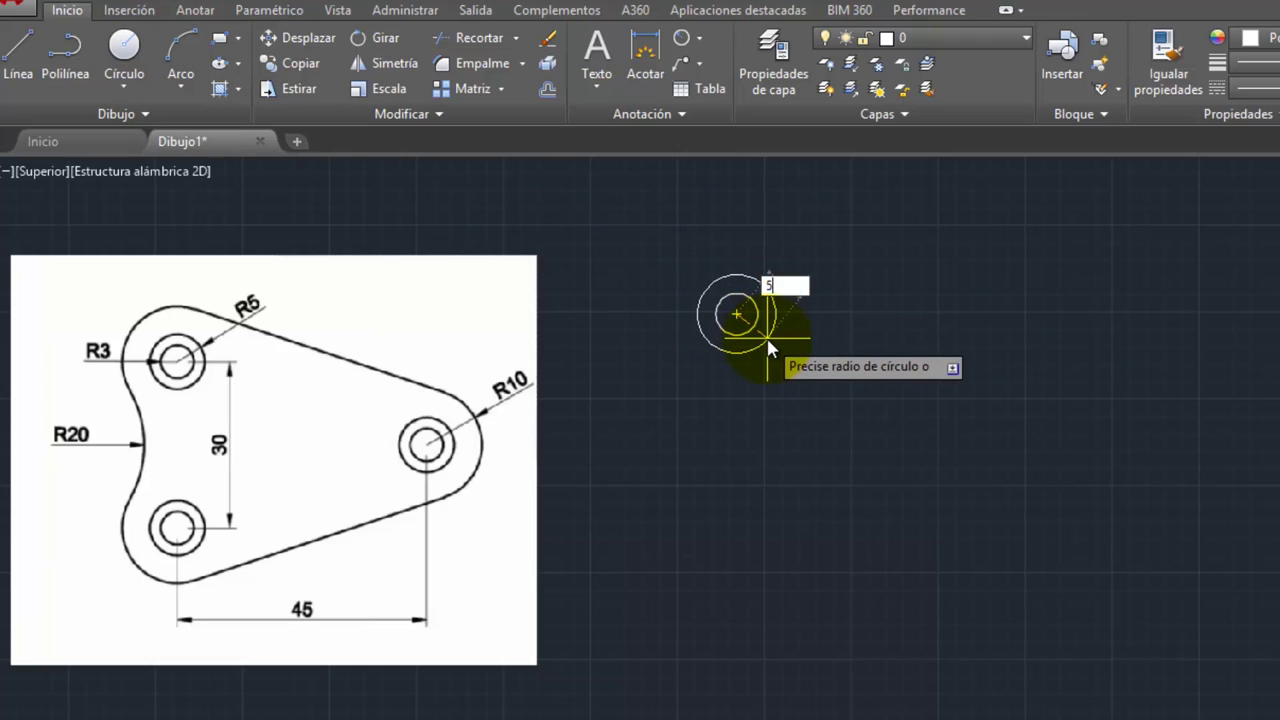
pyautogui.press('Return')
pyautogui.click(124, 47)
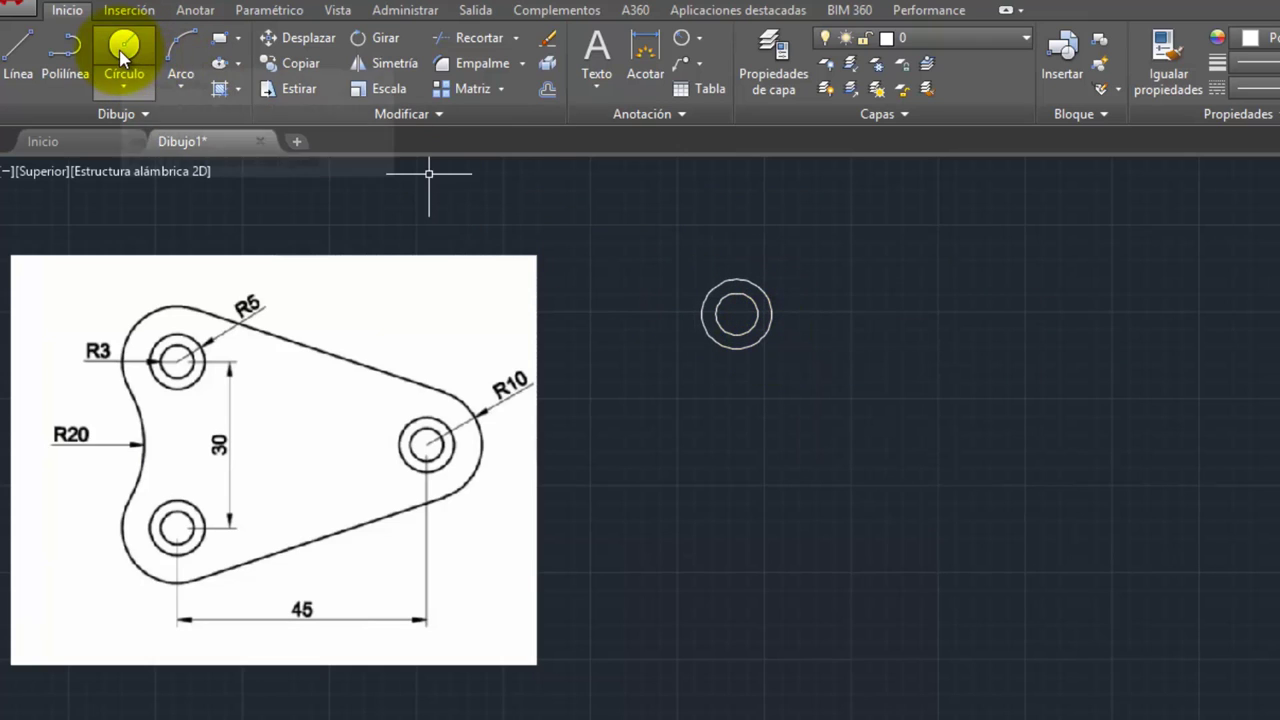
pyautogui.click(737, 316)
pyautogui.write('10')
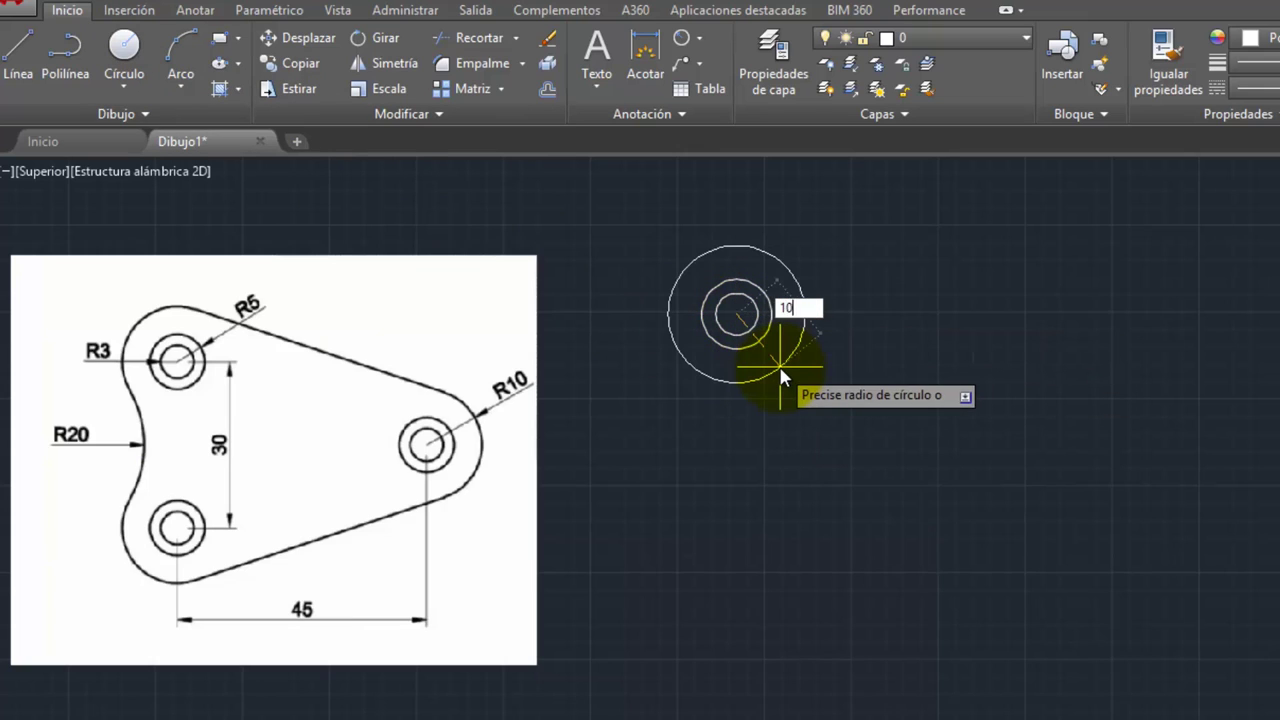
pyautogui.press('Return')
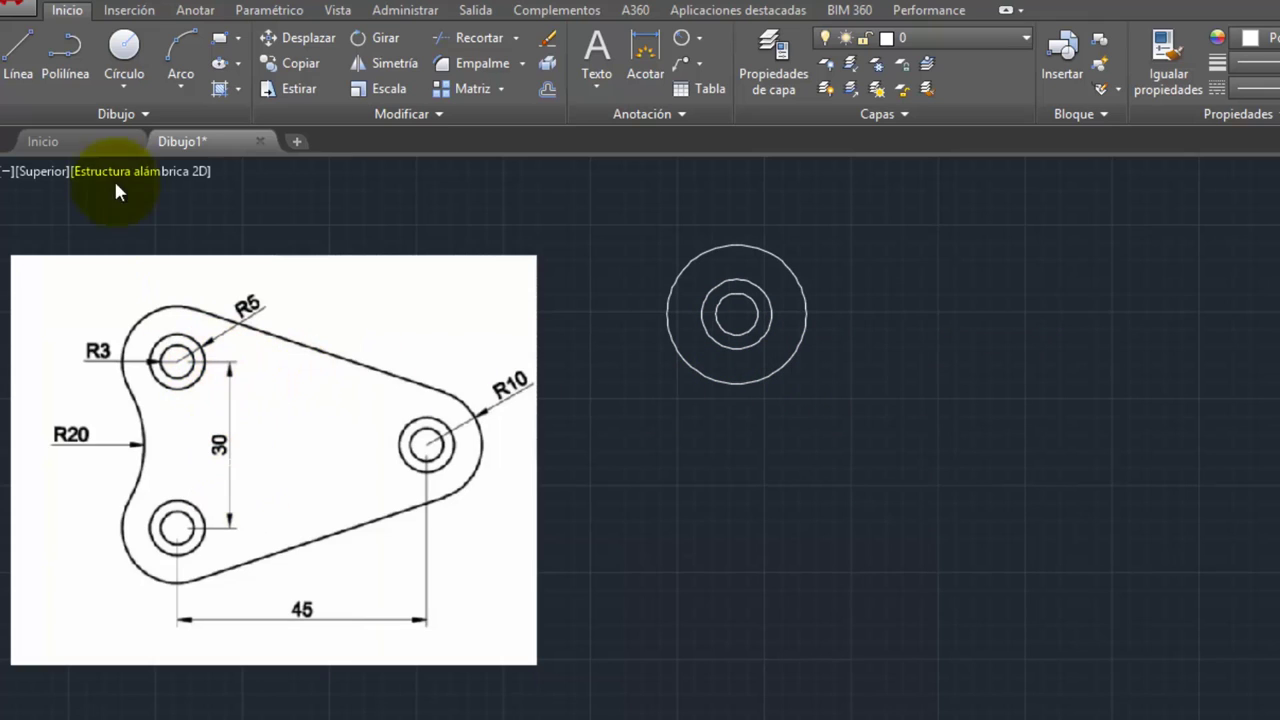
pyautogui.click(18, 52)
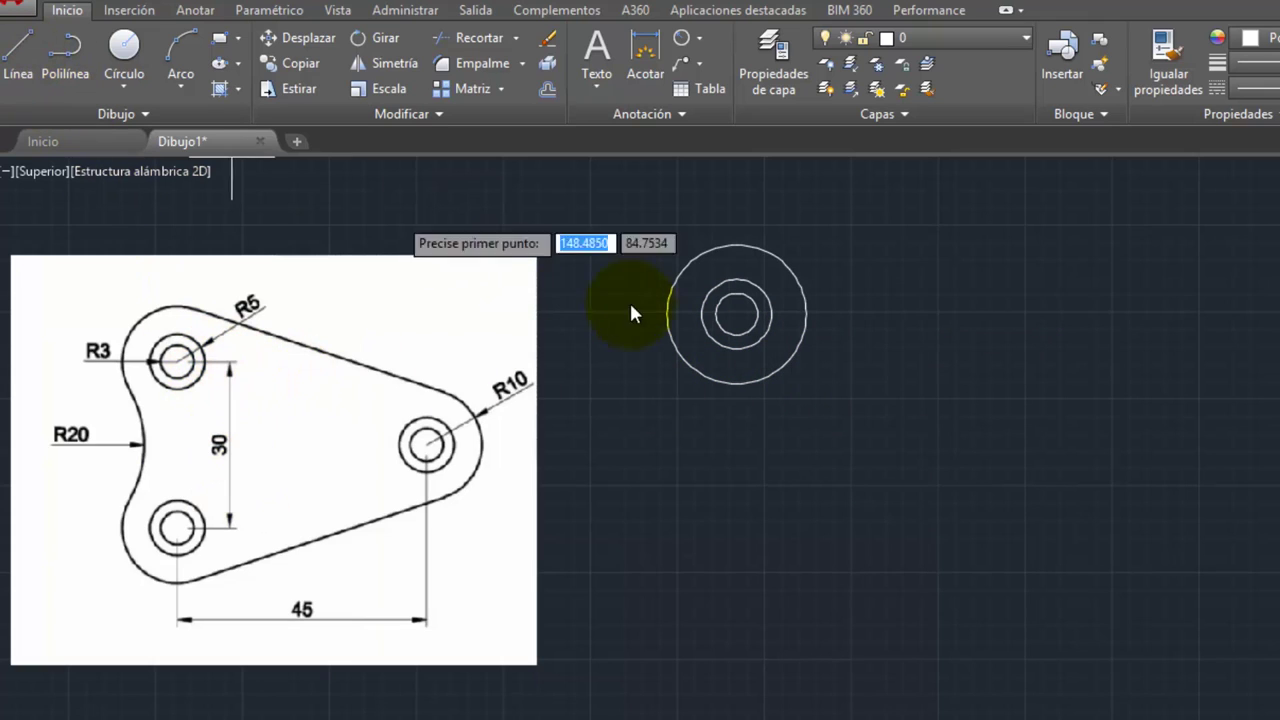
# Draw a 30-unit vertical line downward from the circles' centre
pyautogui.click(737, 315)
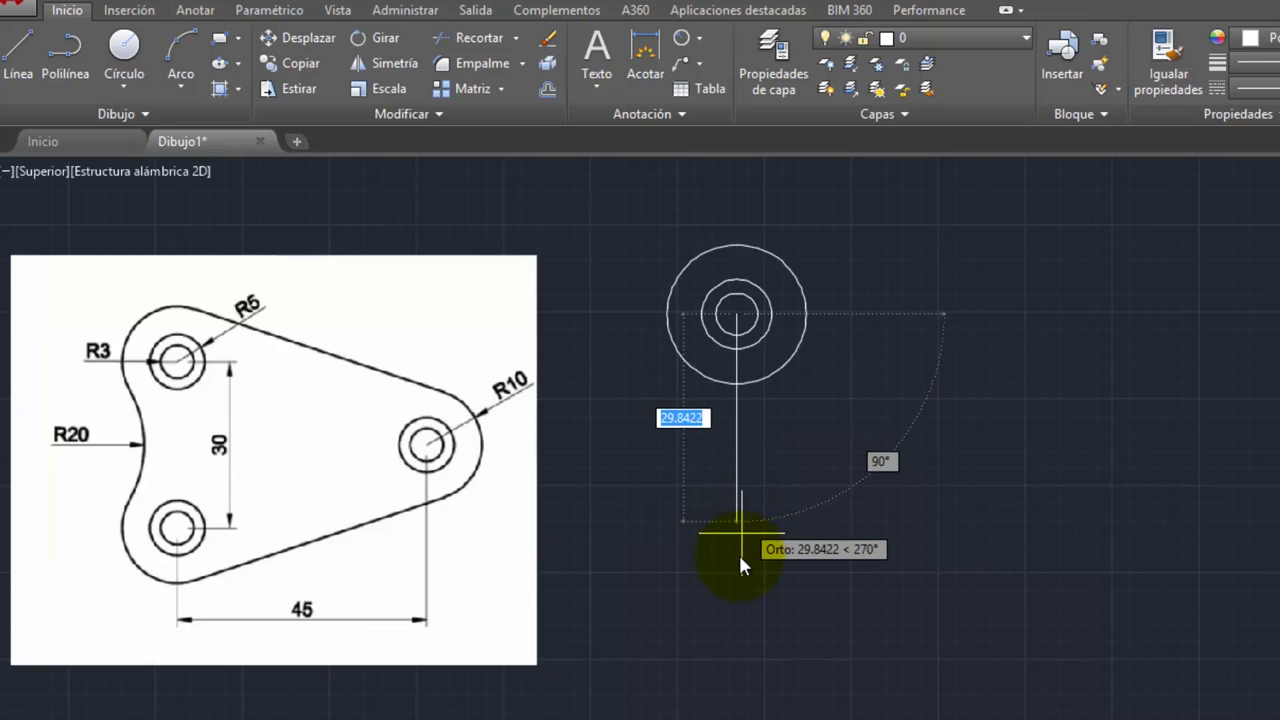
pyautogui.write('30')
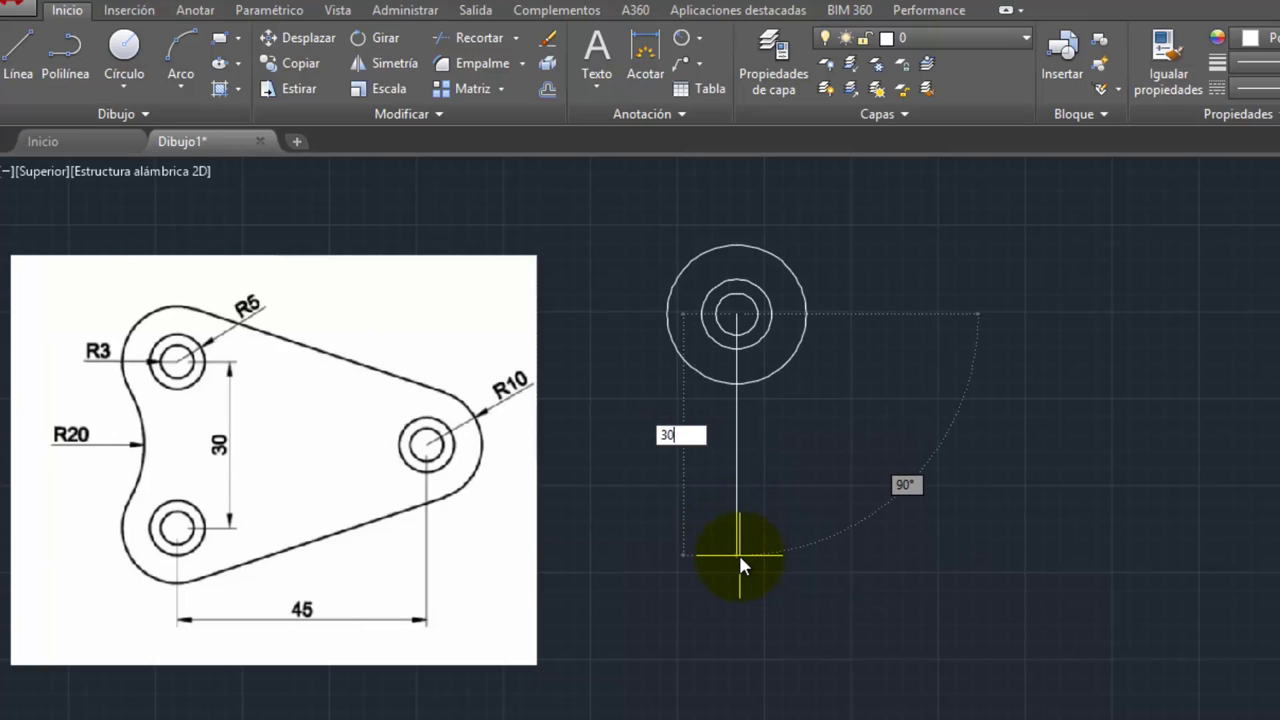
pyautogui.press('Return')
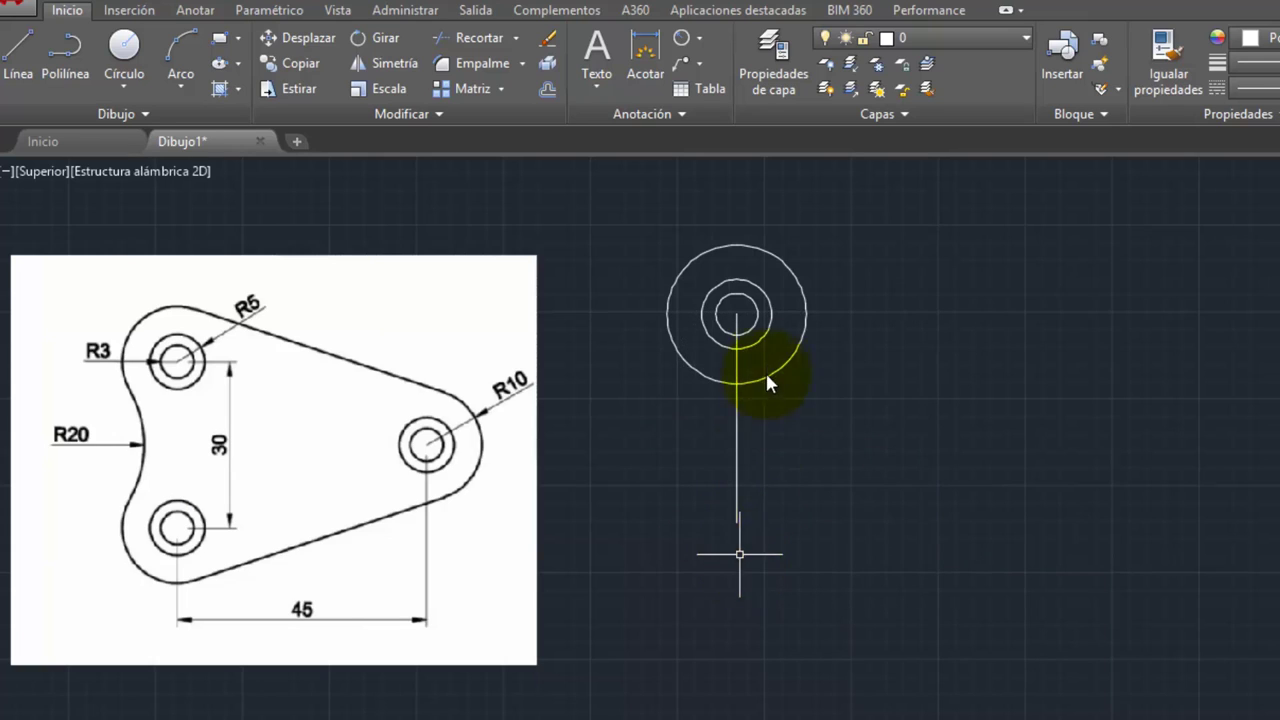
pyautogui.press('Return')
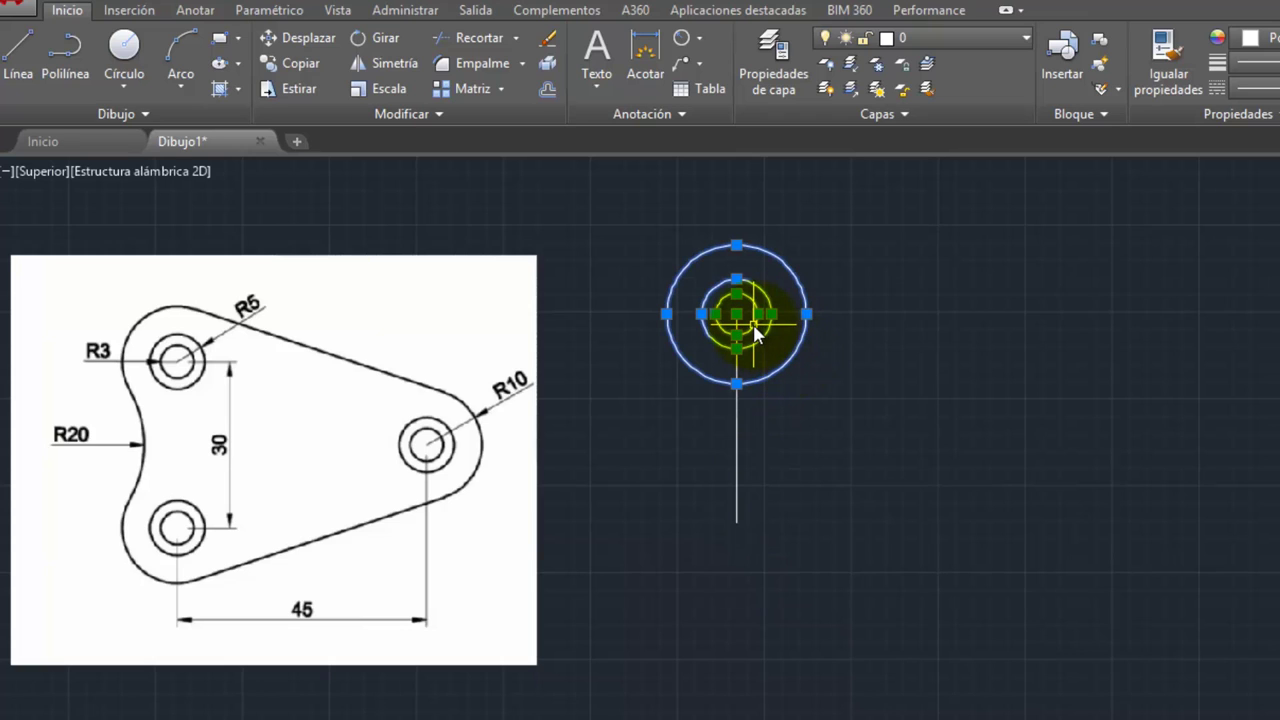
# Copy the three concentric circles from their centre to the line's lower end
pyautogui.rightClick(754, 326)
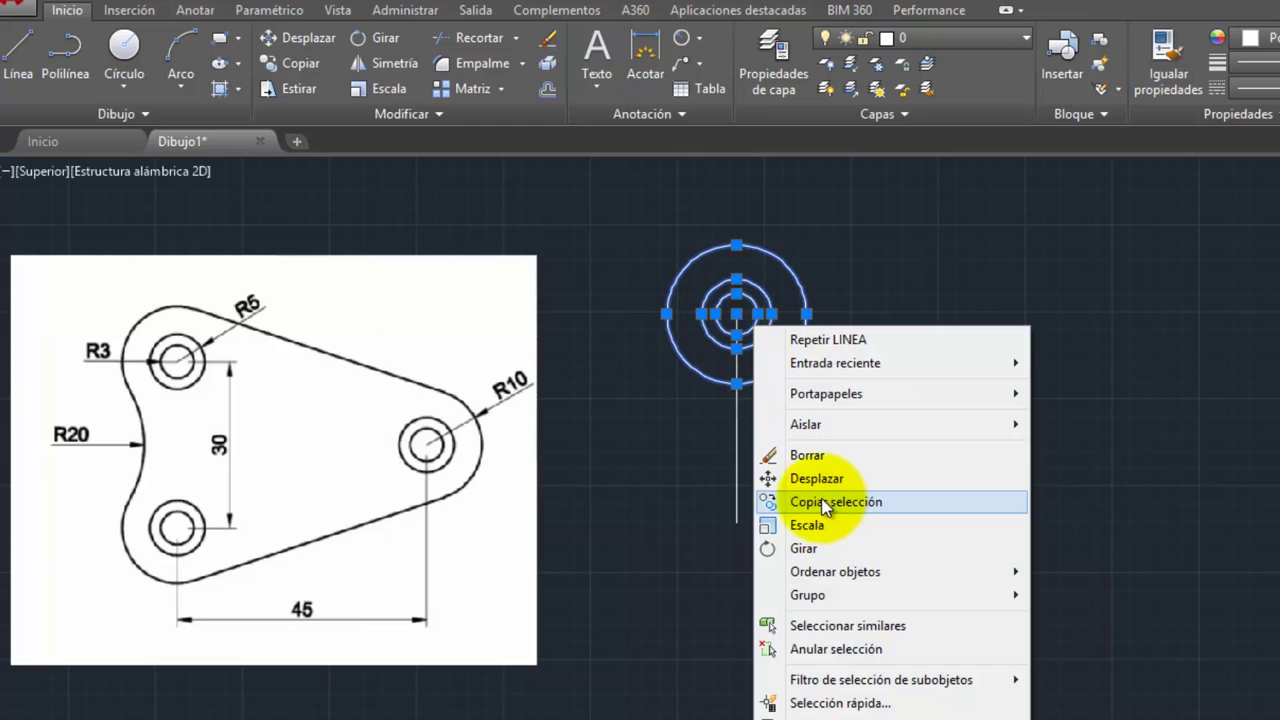
pyautogui.click(825, 502)
pyautogui.click(737, 315)
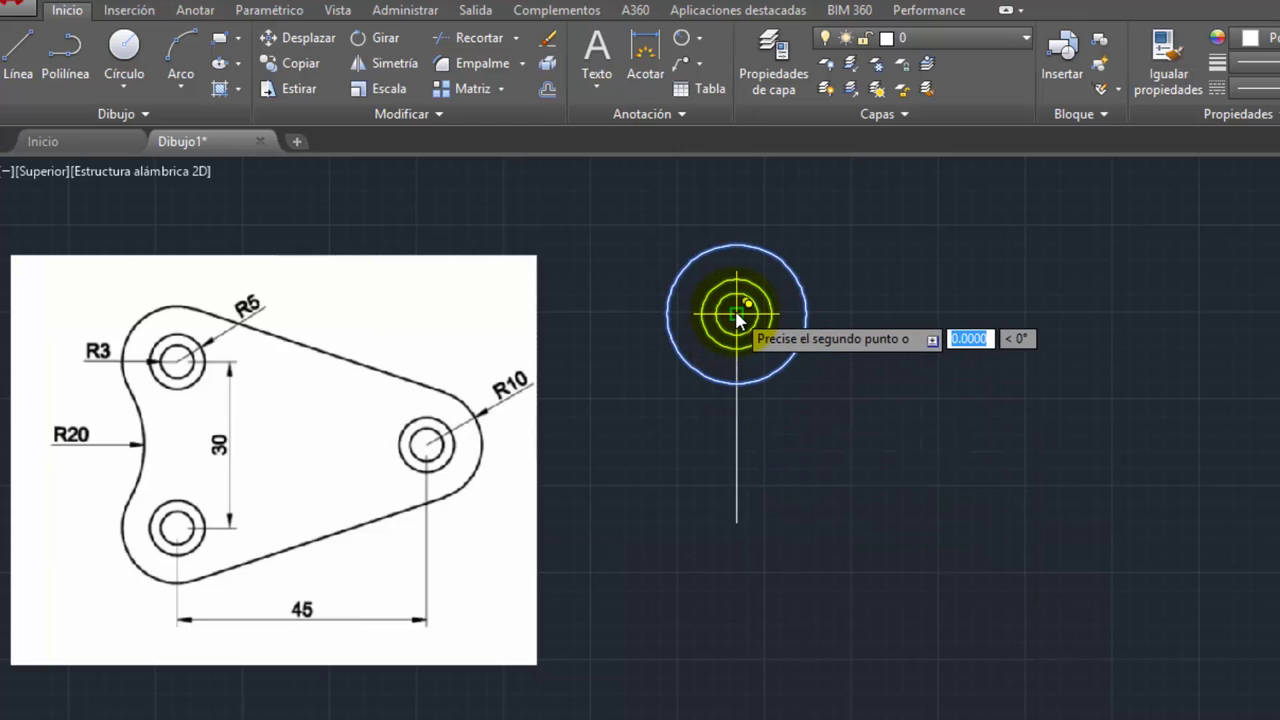
pyautogui.click(735, 524)
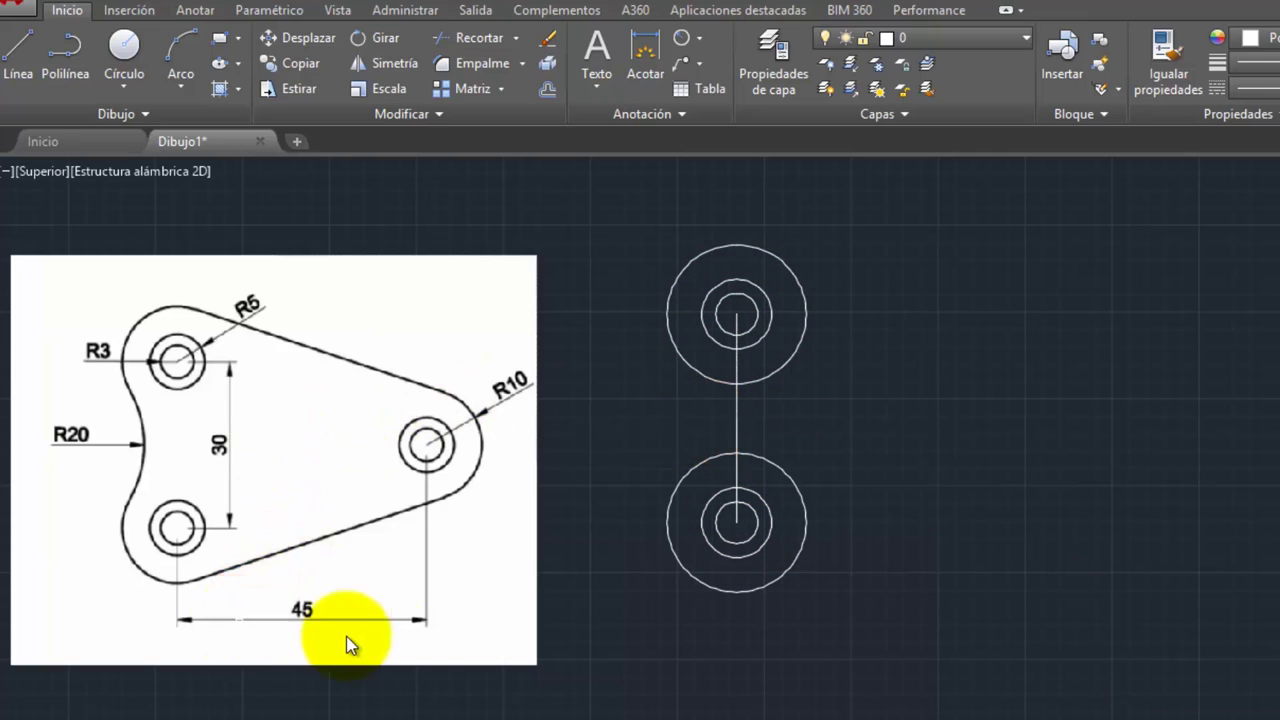
# Draw a 45-unit horizontal line from the vertical line's midpoint
pyautogui.click(18, 50)
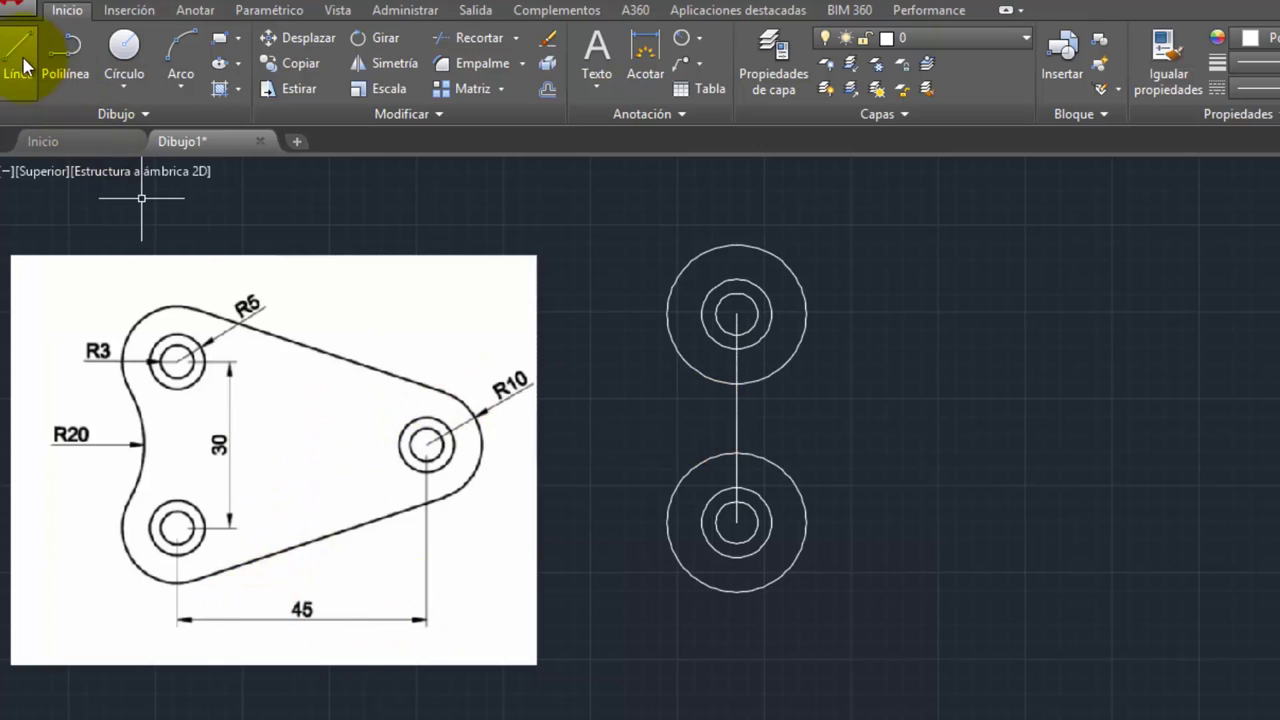
pyautogui.click(736, 420)
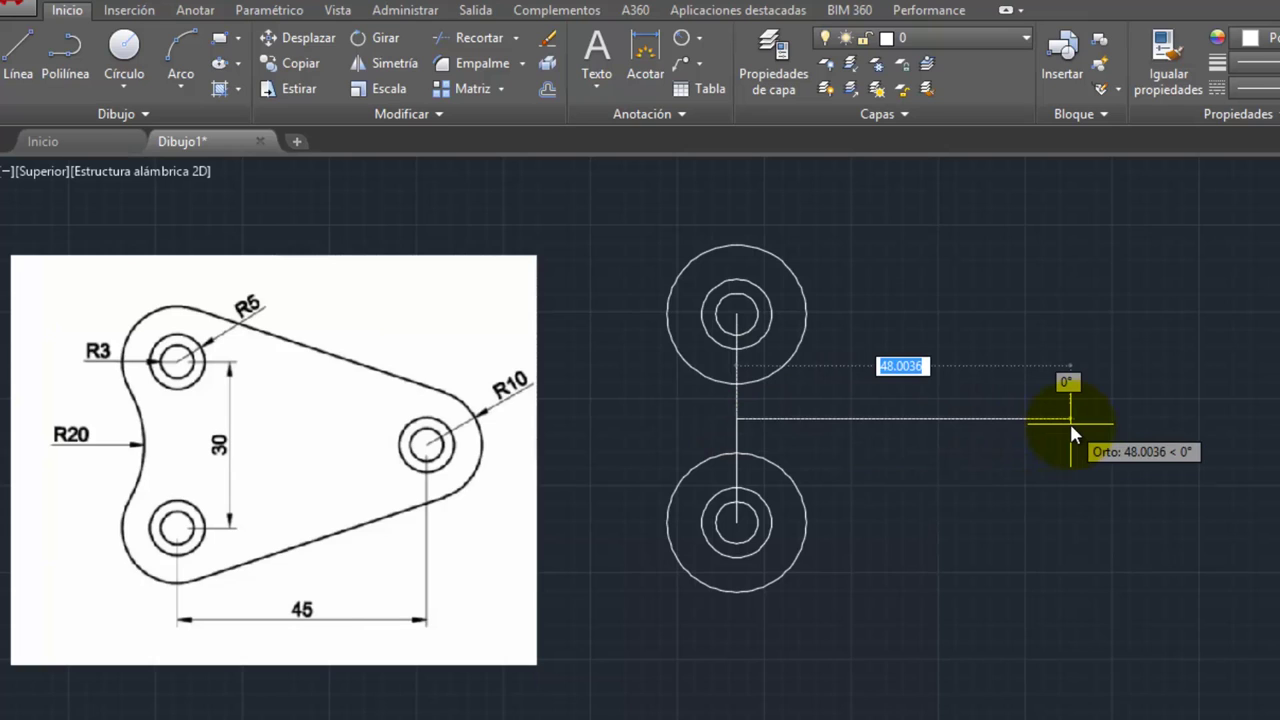
pyautogui.write('45')
pyautogui.press('Return')
pyautogui.press('Return')
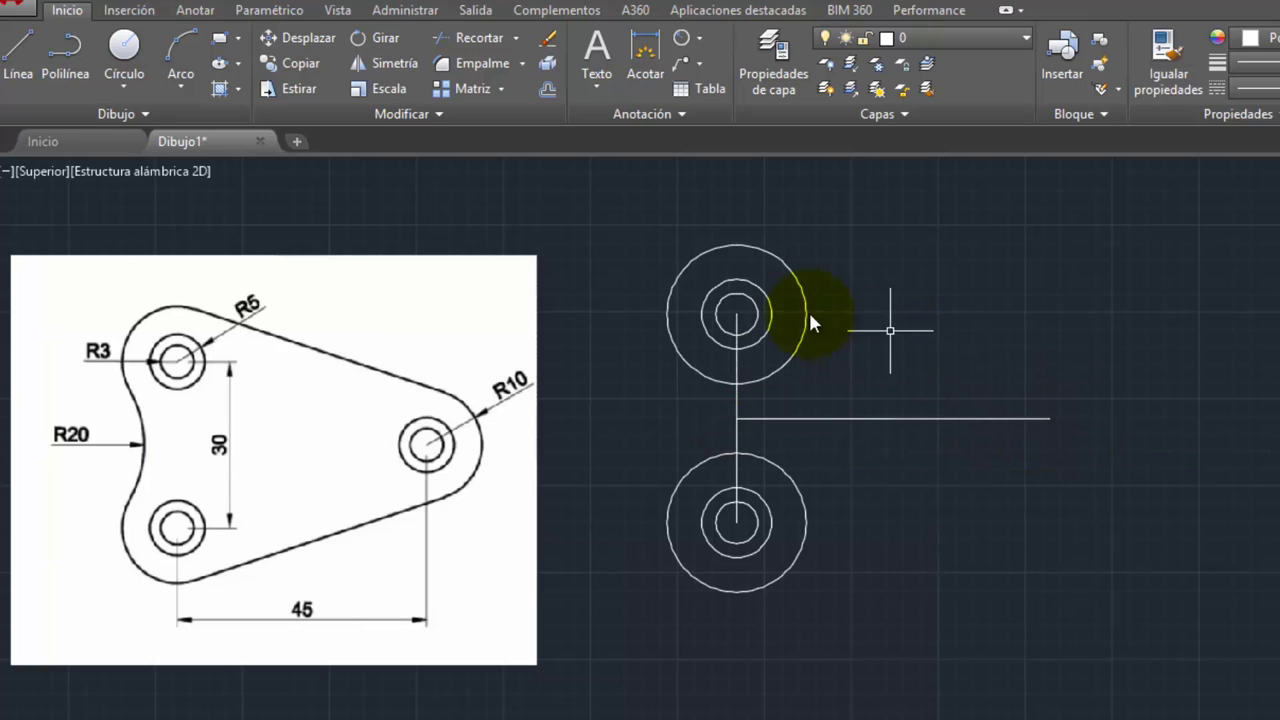
# Copy the top boss's three circles to the horizontal line's right end
pyautogui.click(802, 348)
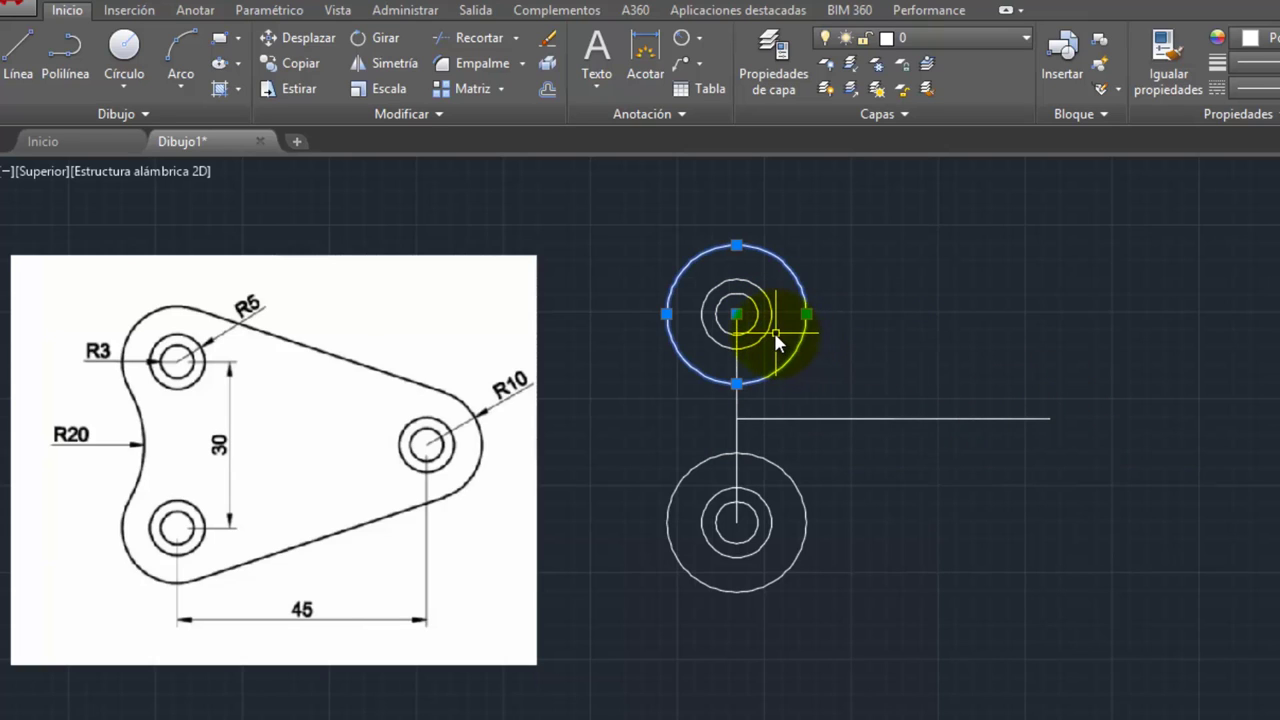
pyautogui.click(771, 332)
pyautogui.click(760, 333)
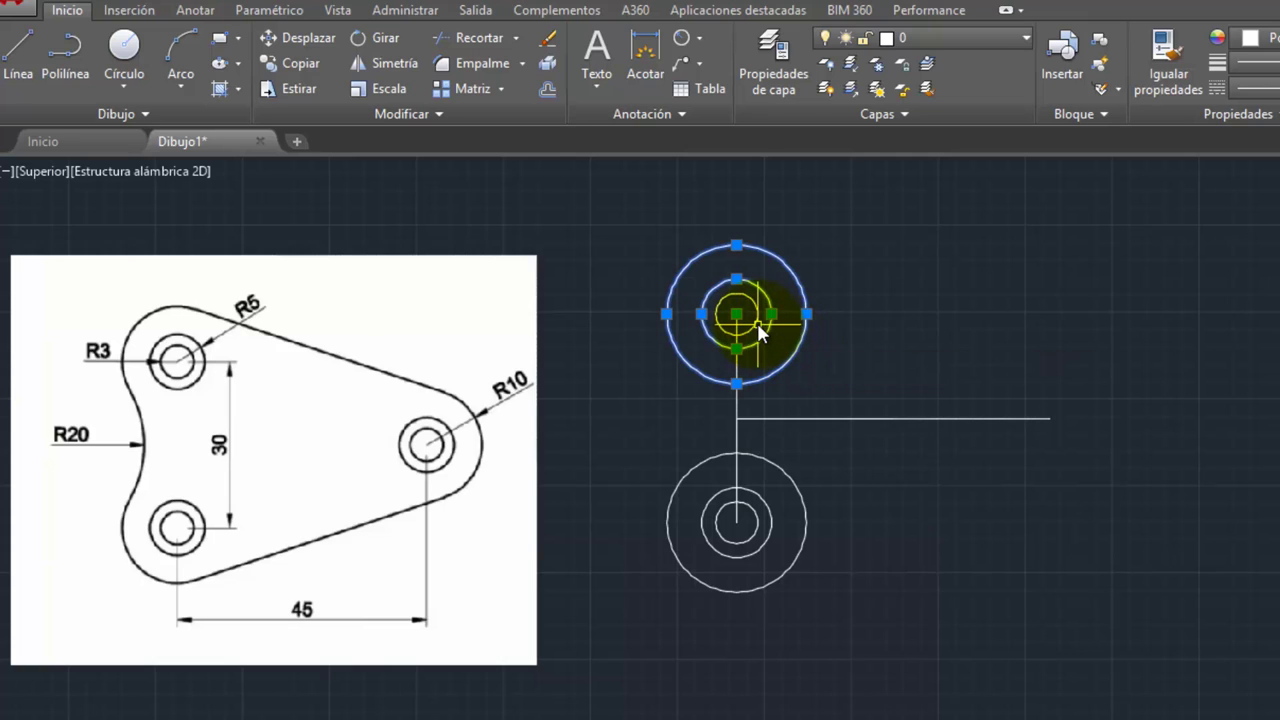
pyautogui.rightClick(754, 321)
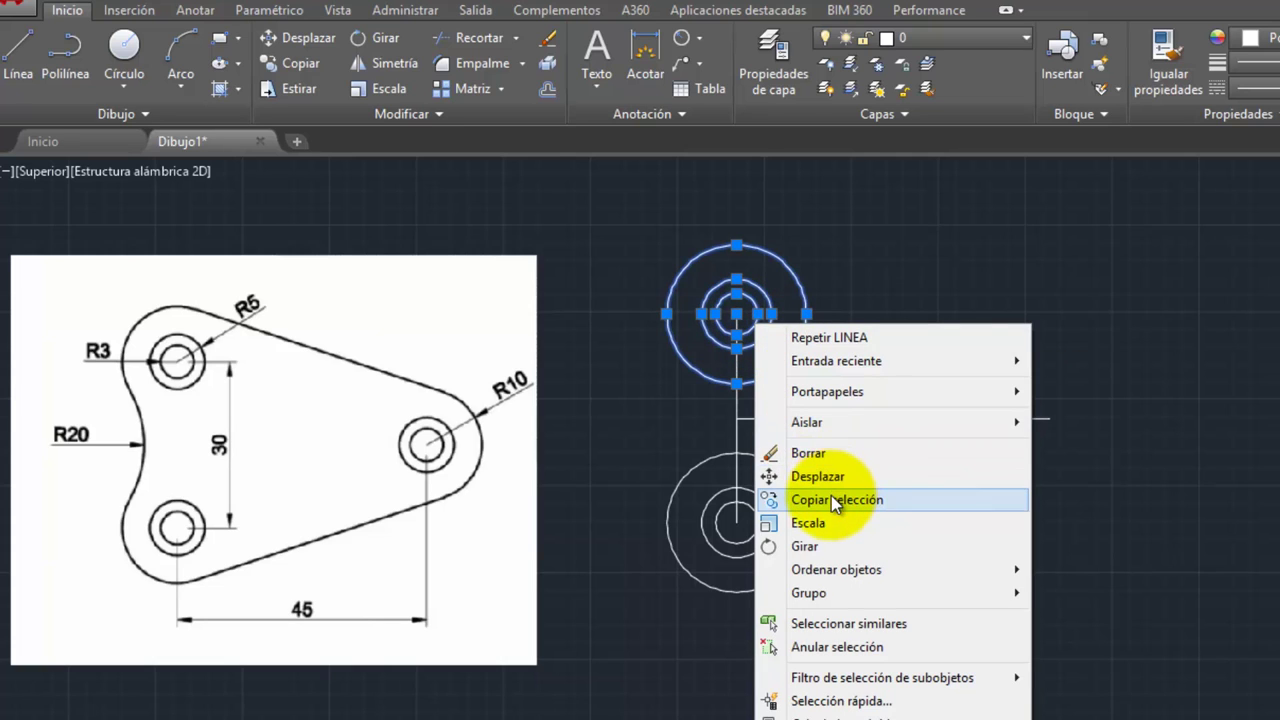
pyautogui.click(830, 495)
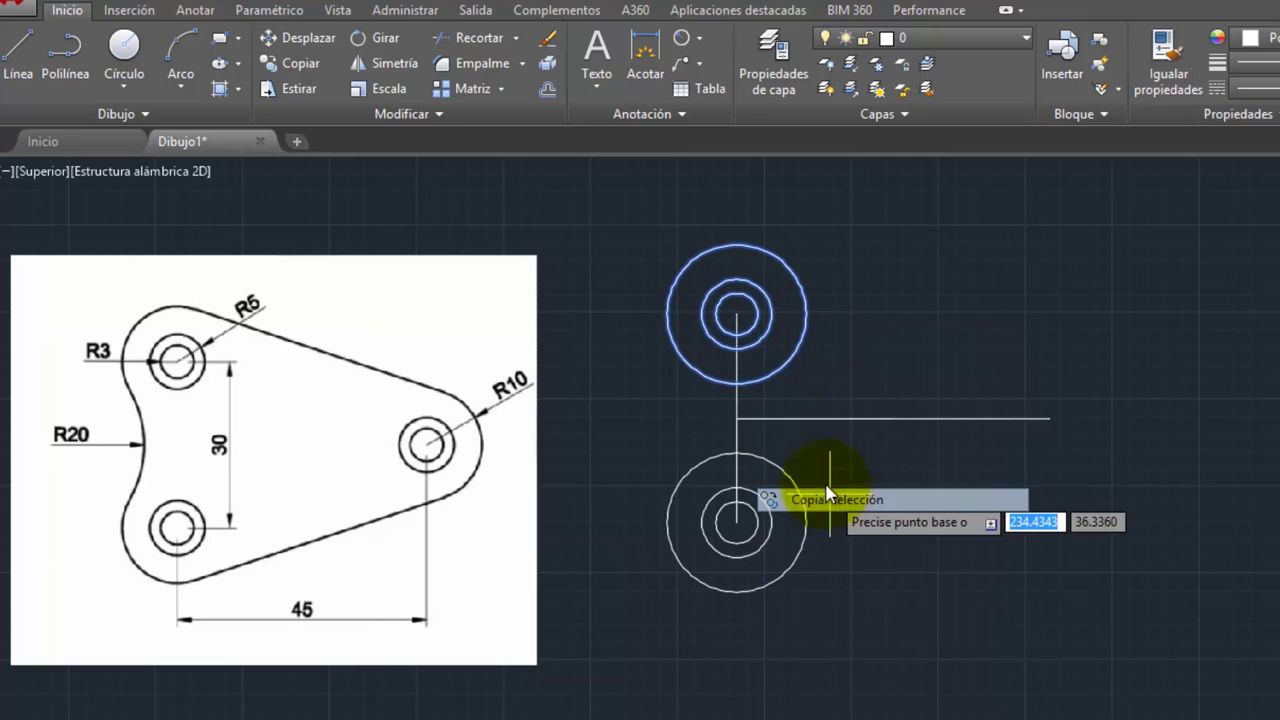
pyautogui.click(737, 318)
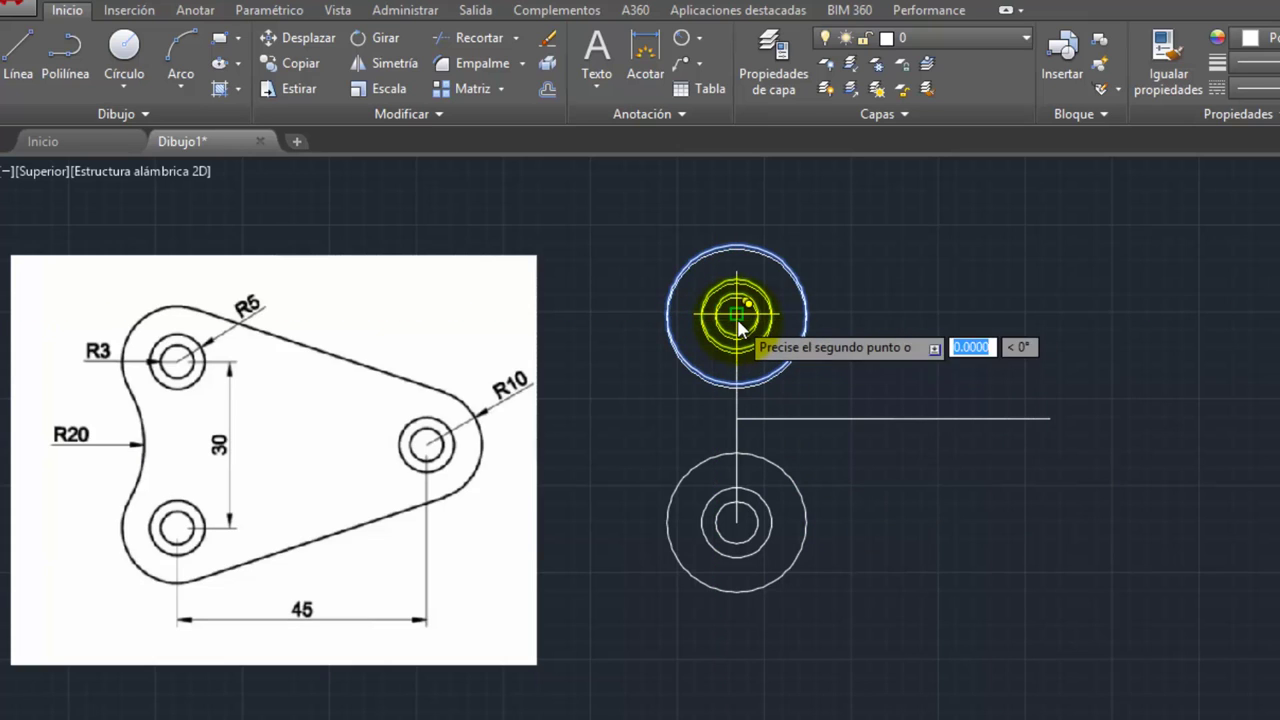
pyautogui.click(1051, 417)
pyautogui.press('Return')
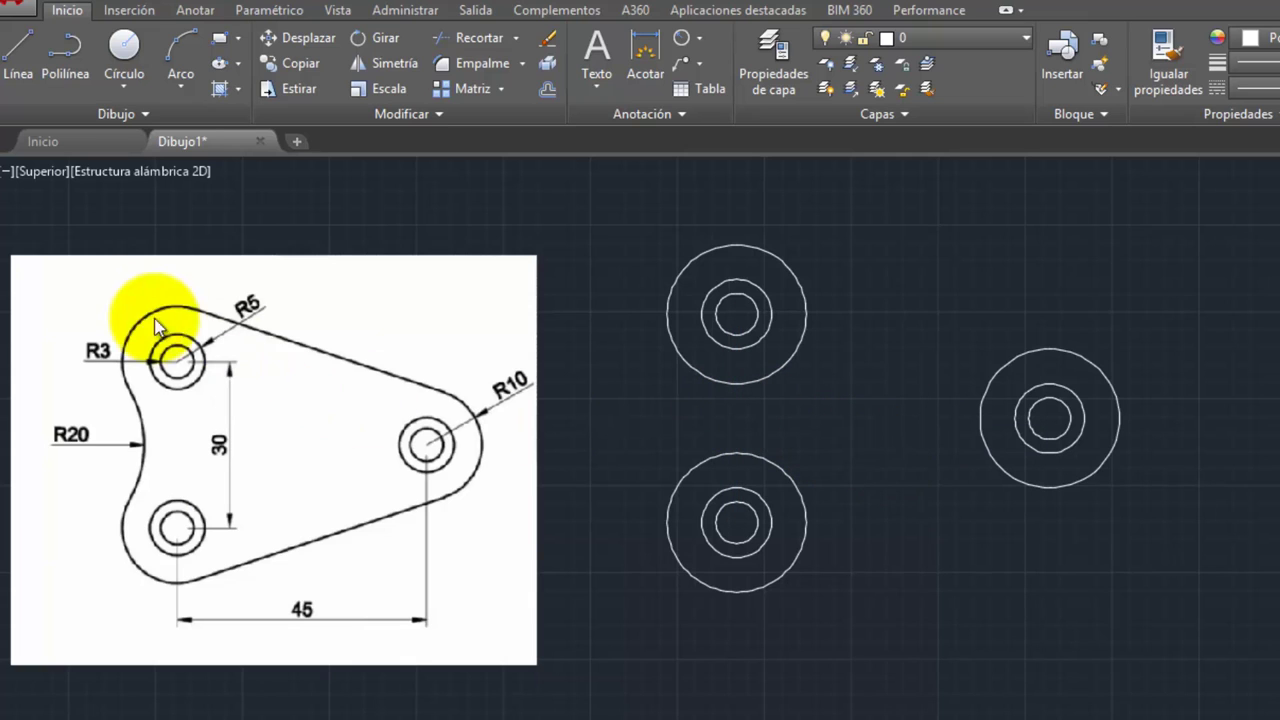
# Draw a line tangent to the top boss's outer circle and the right boss's outer circle
pyautogui.click(17, 68)
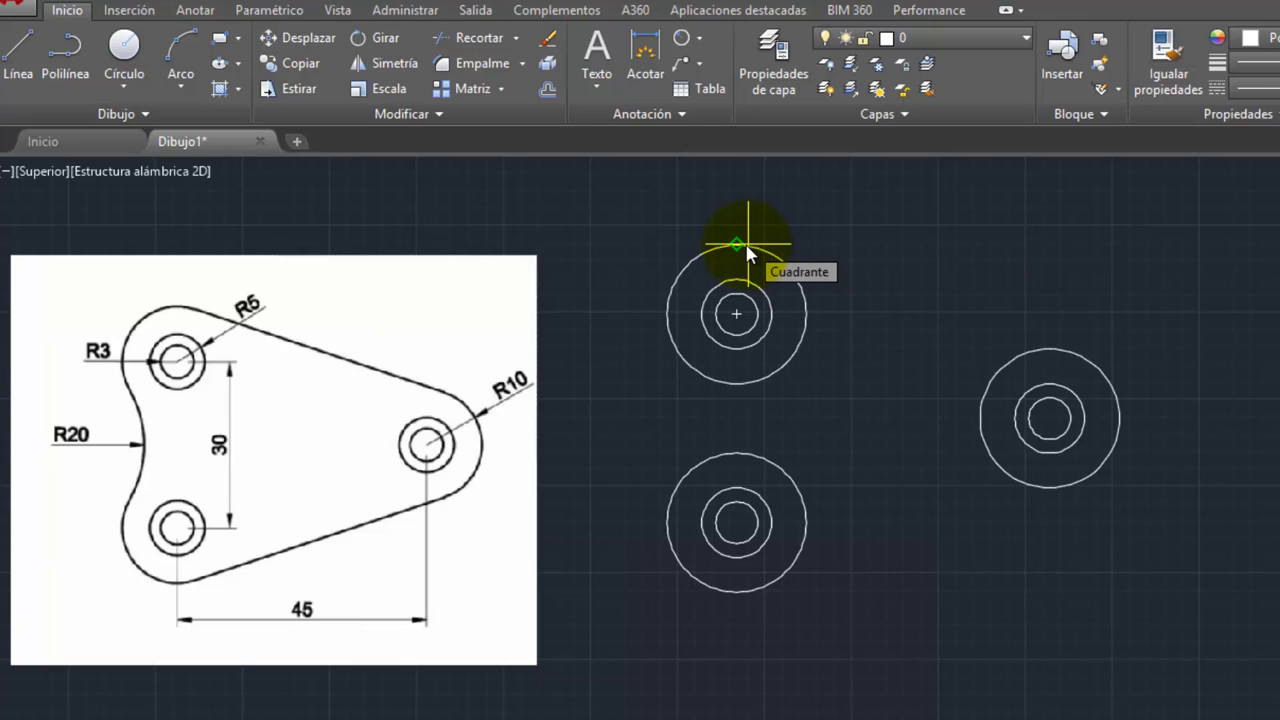
pyautogui.keyDown('shift'); pyautogui.rightClick(747, 246); pyautogui.keyUp('shift')
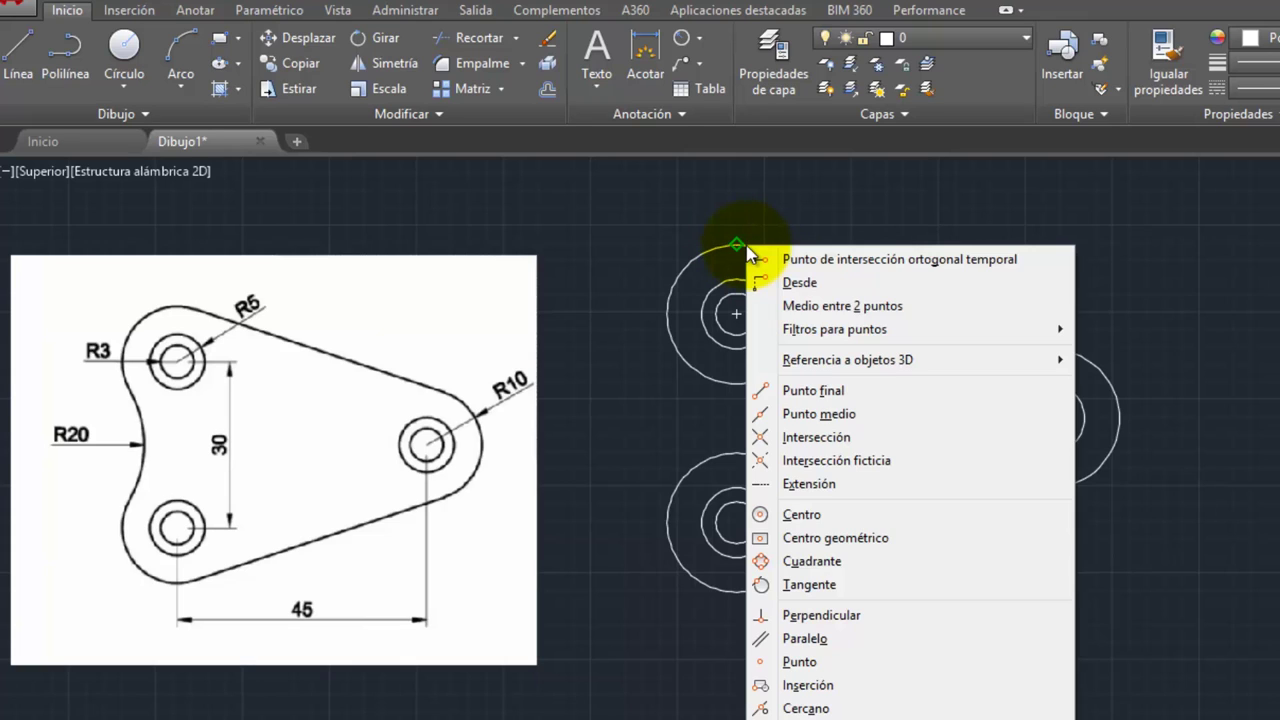
pyautogui.click(808, 584)
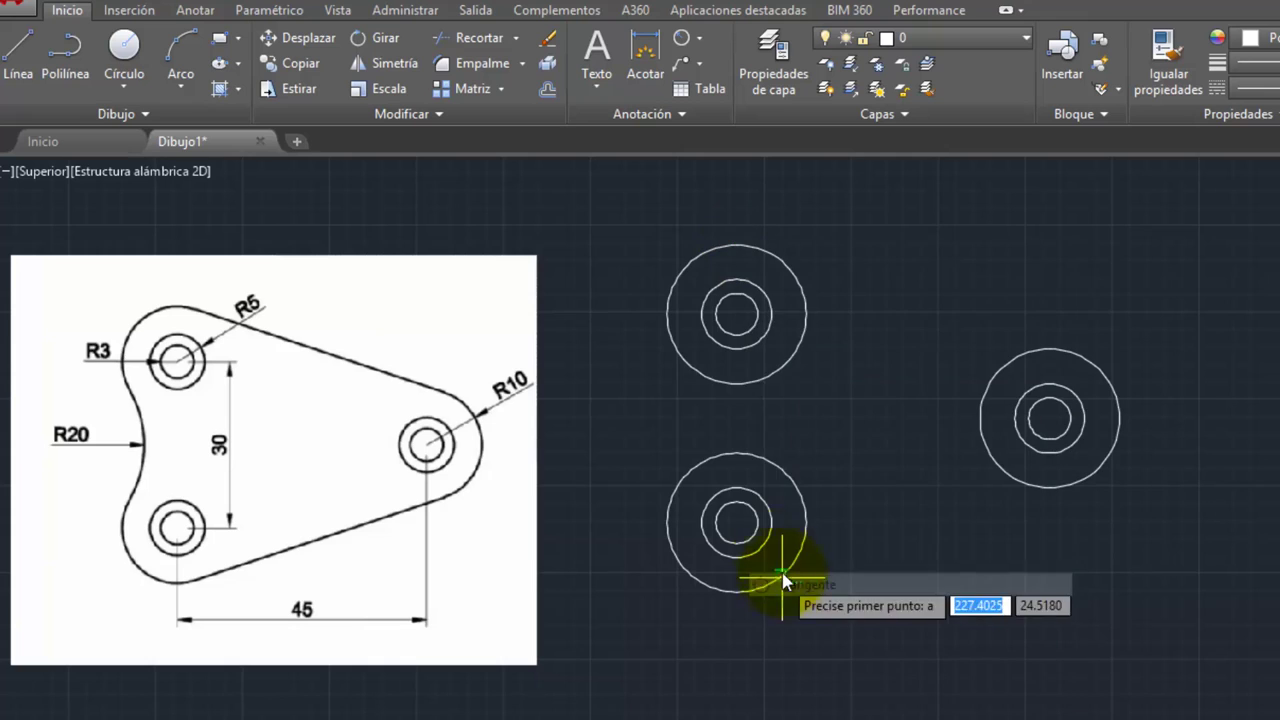
pyautogui.click(748, 246)
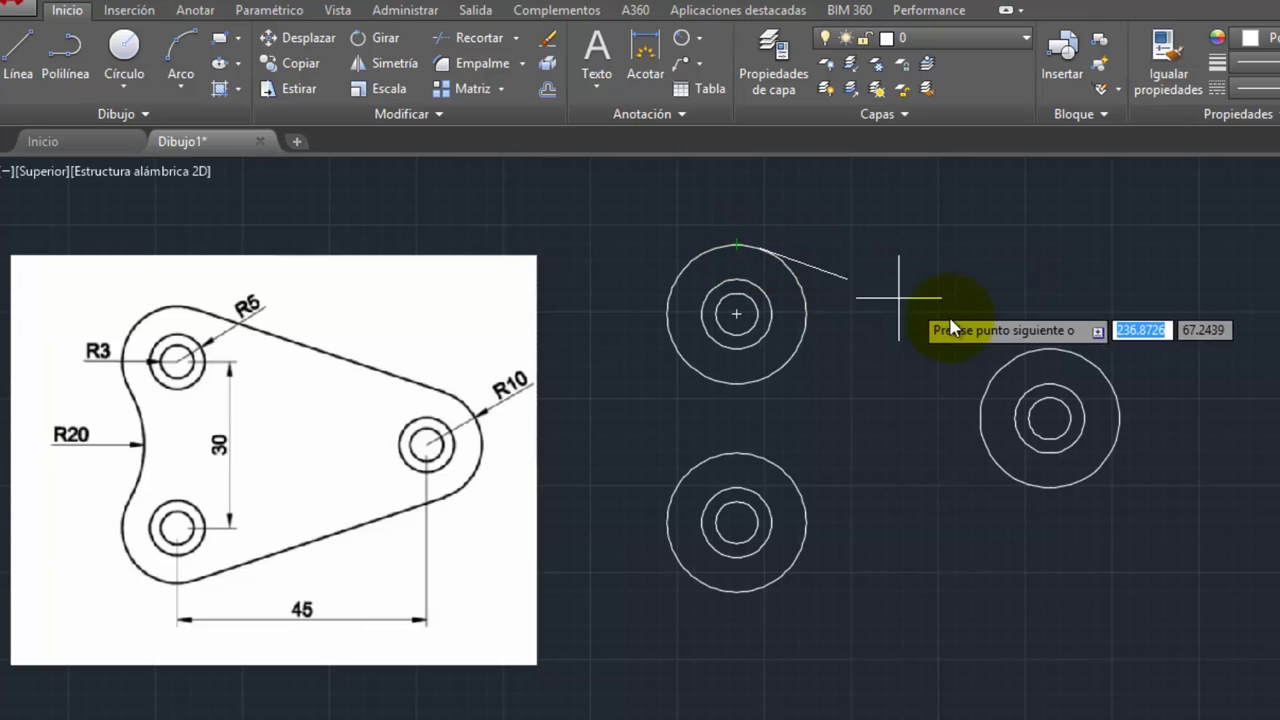
pyautogui.press('Escape')
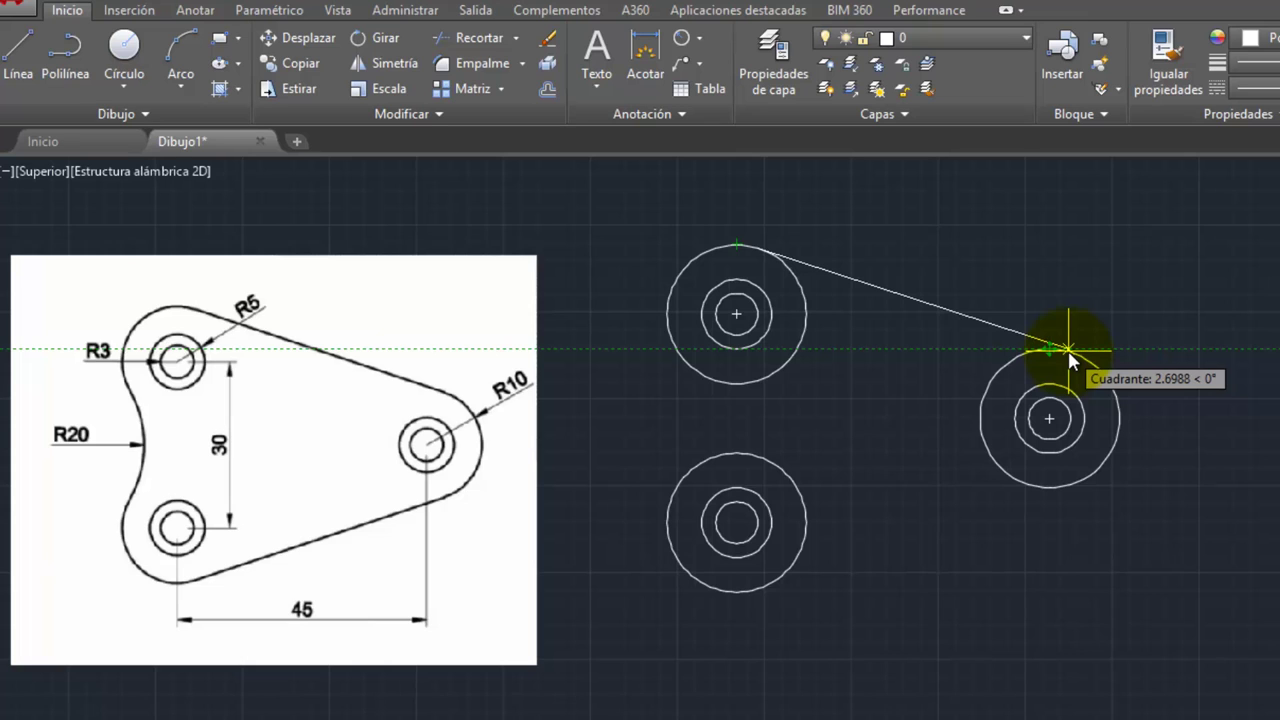
pyautogui.keyDown('shift'); pyautogui.rightClick(1068, 352); pyautogui.keyUp('shift')
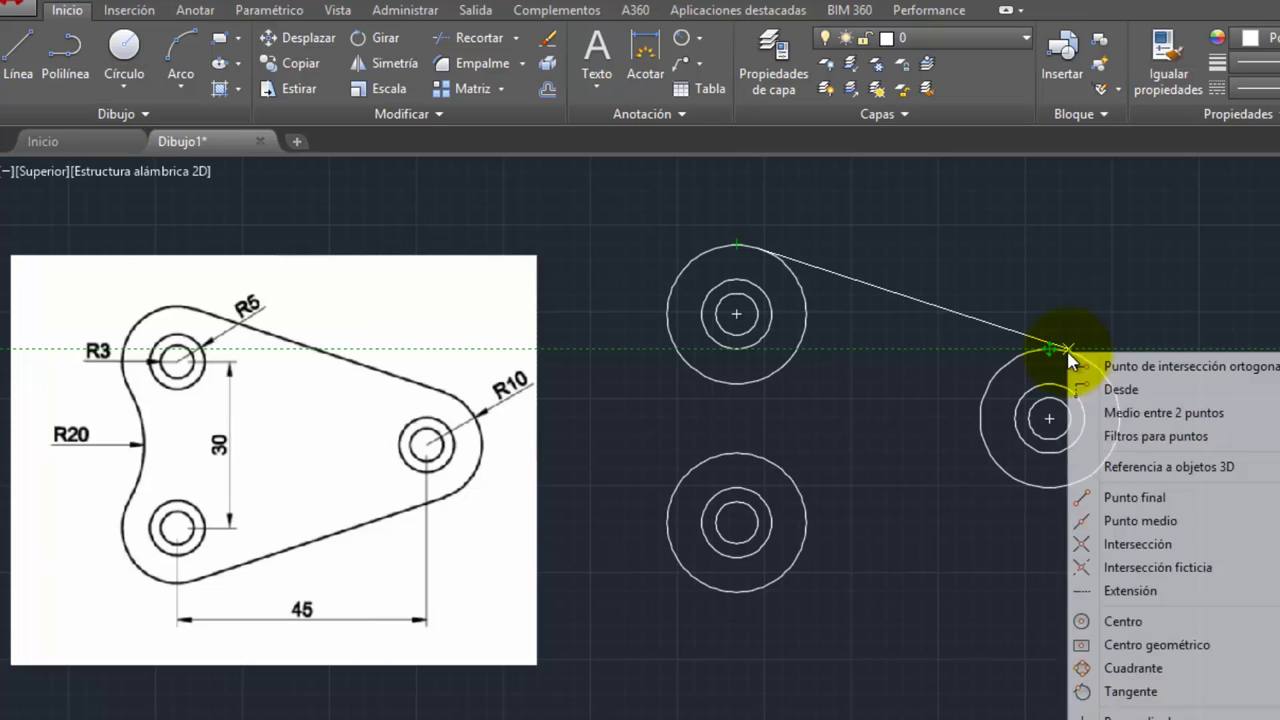
pyautogui.click(1110, 692)
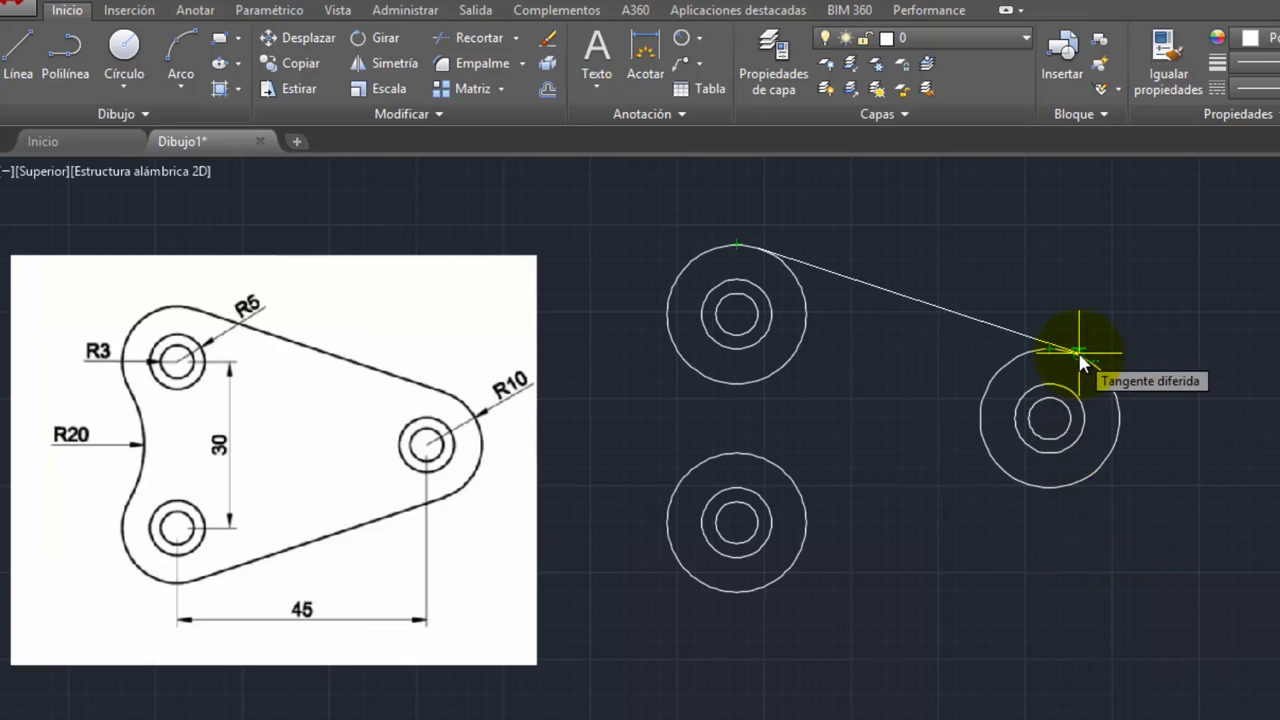
pyautogui.click(1079, 362)
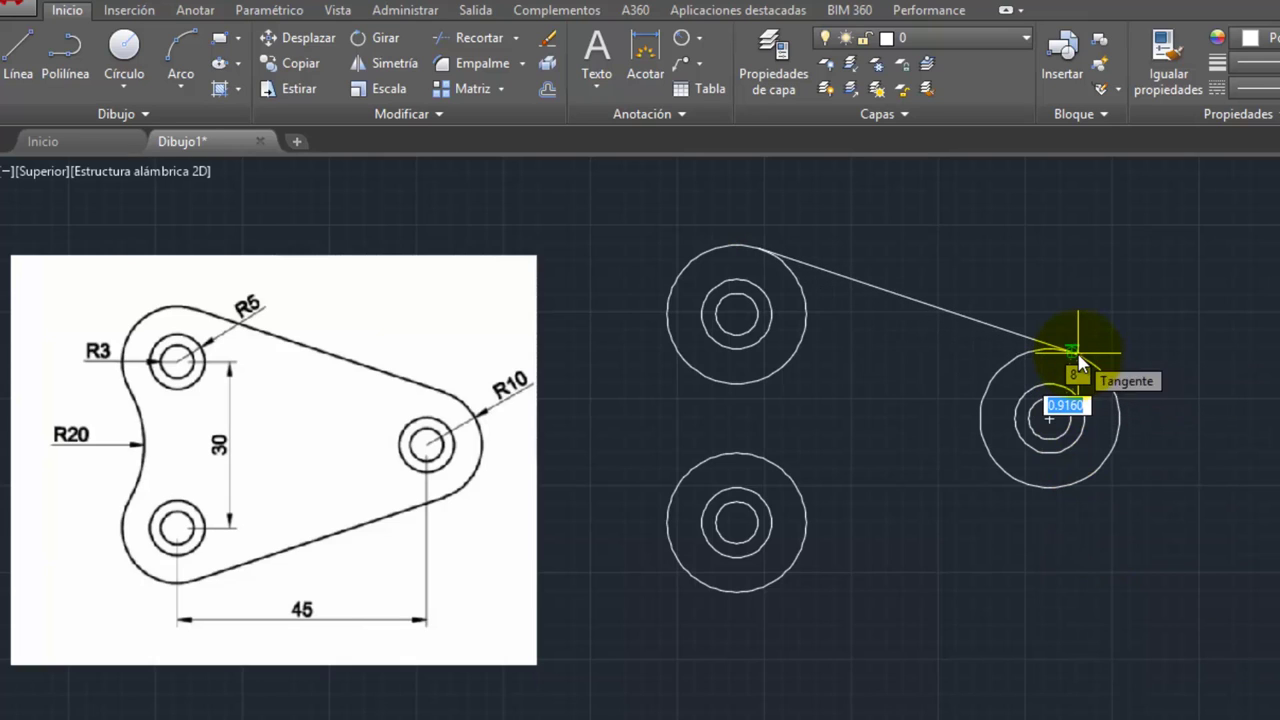
# Draw a line tangent to the right boss's outer circle and the lower-left boss's outer circle
pyautogui.click(16, 56)
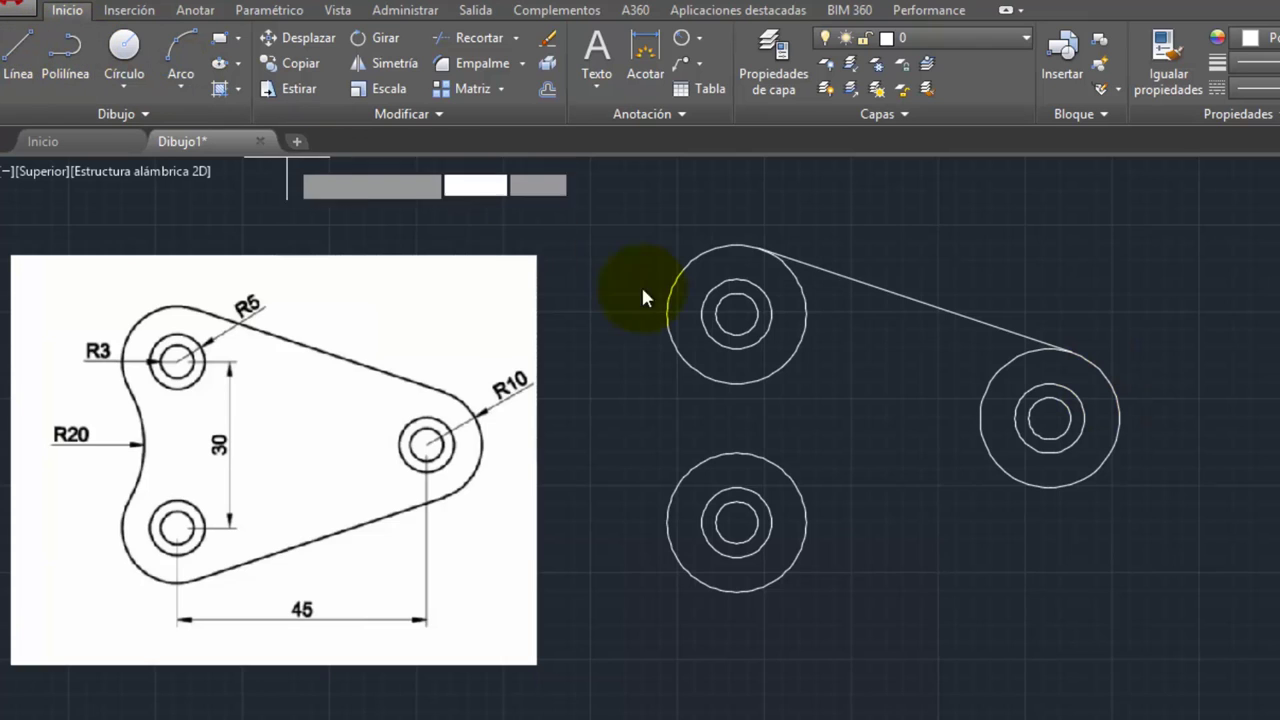
pyautogui.keyDown('shift'); pyautogui.rightClick(1062, 494); pyautogui.keyUp('shift')
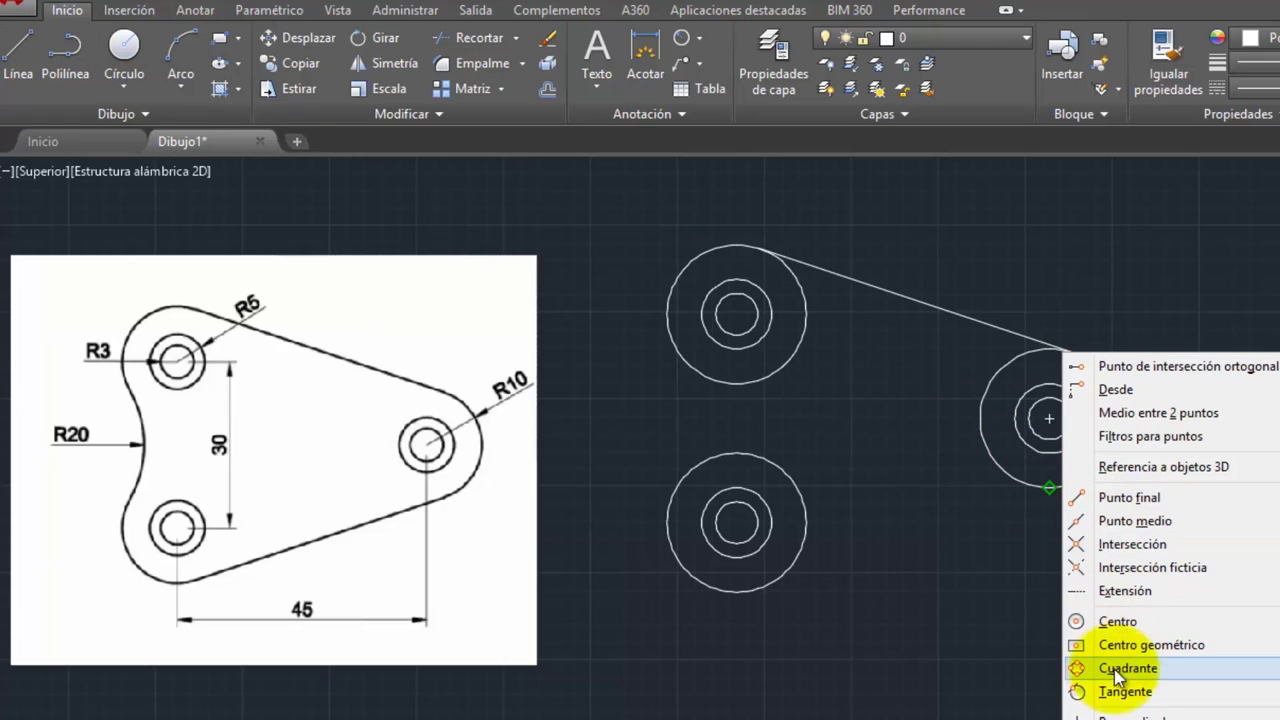
pyautogui.click(1105, 693)
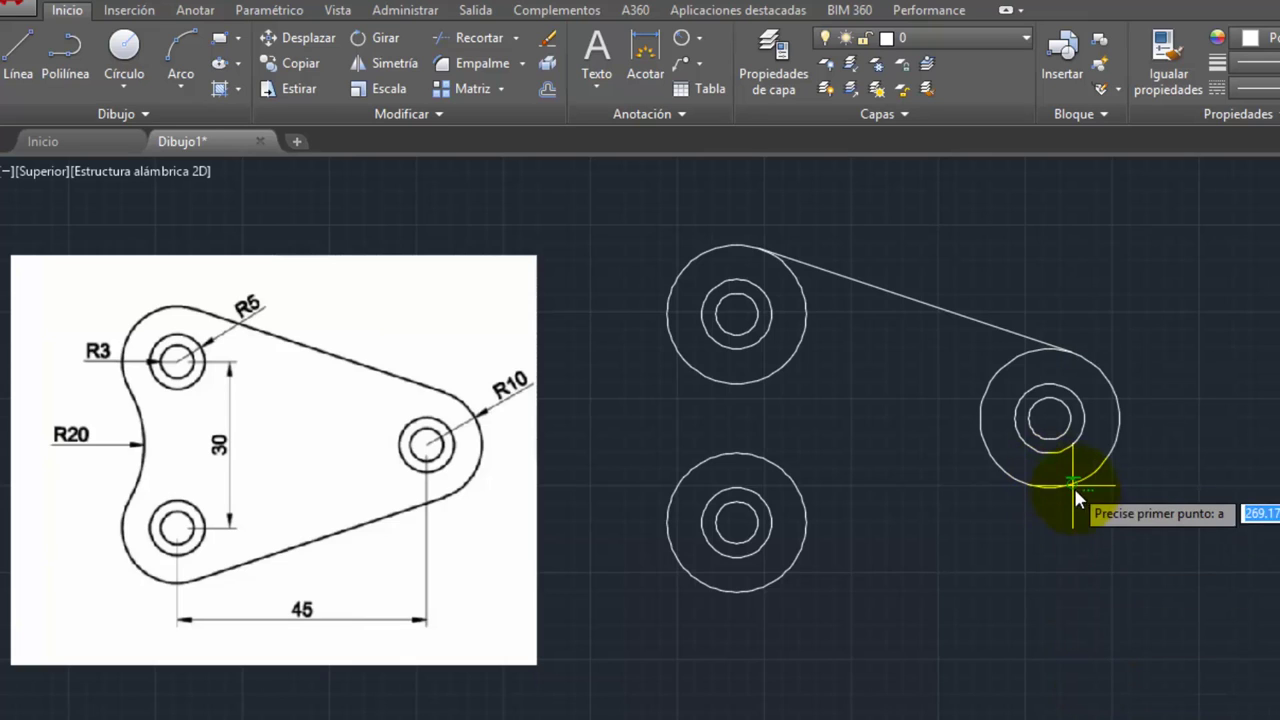
pyautogui.click(1076, 487)
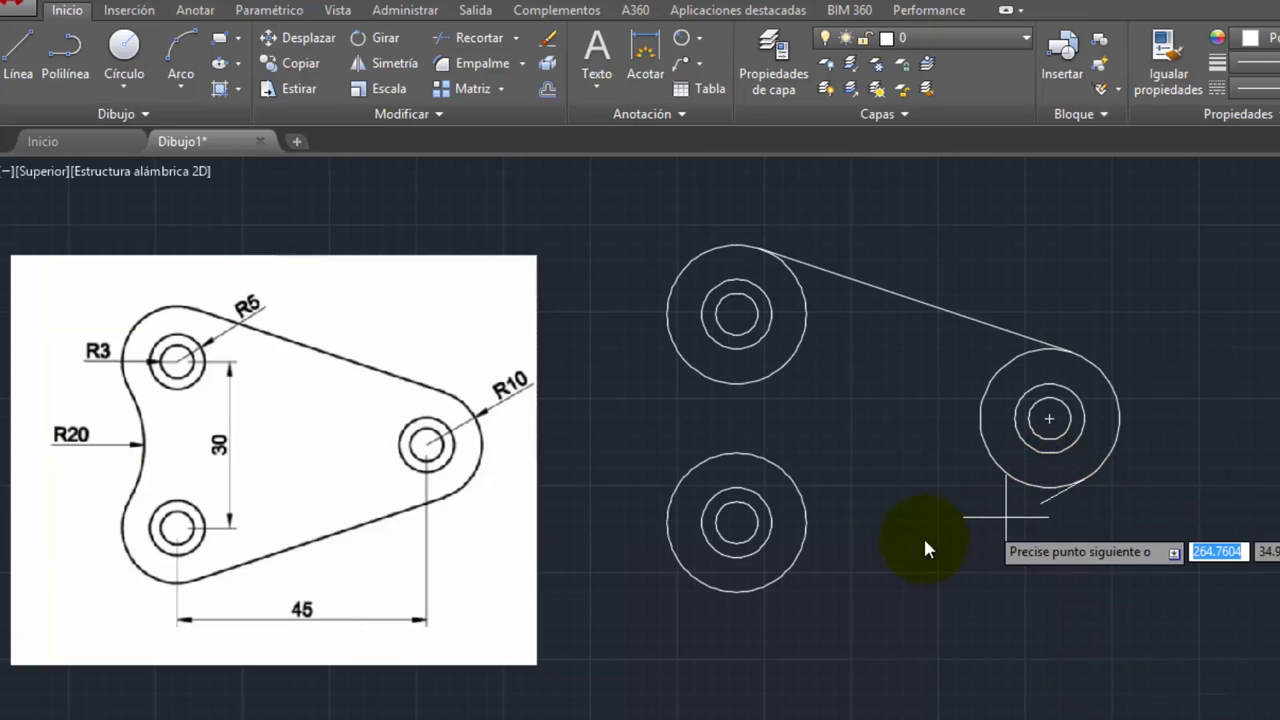
pyautogui.keyDown('shift'); pyautogui.rightClick(750, 598); pyautogui.keyUp('shift')
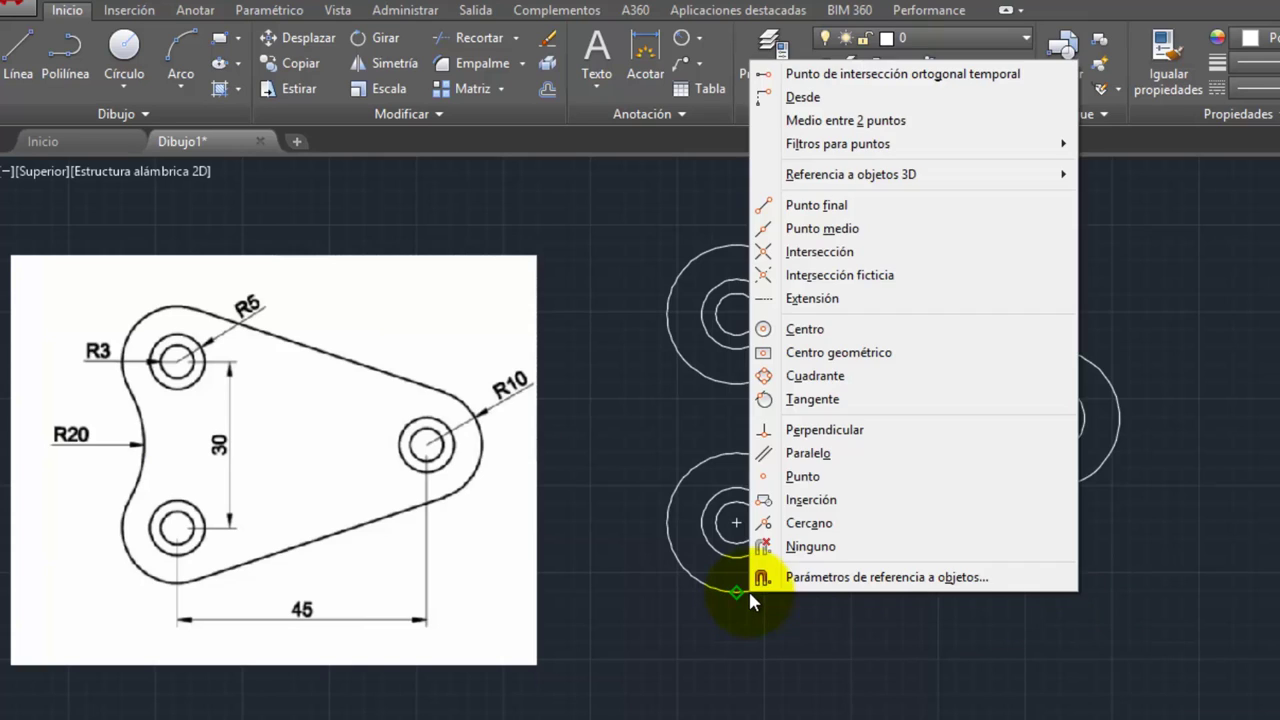
pyautogui.click(797, 405)
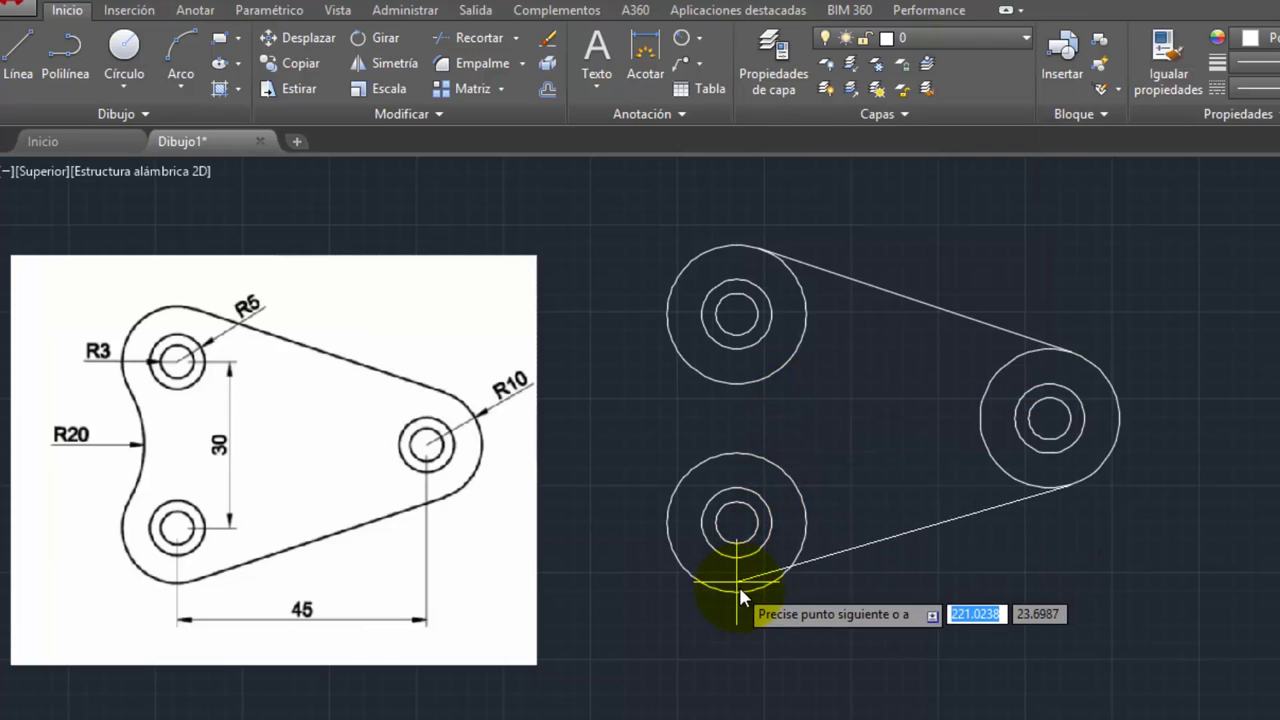
pyautogui.click(749, 594)
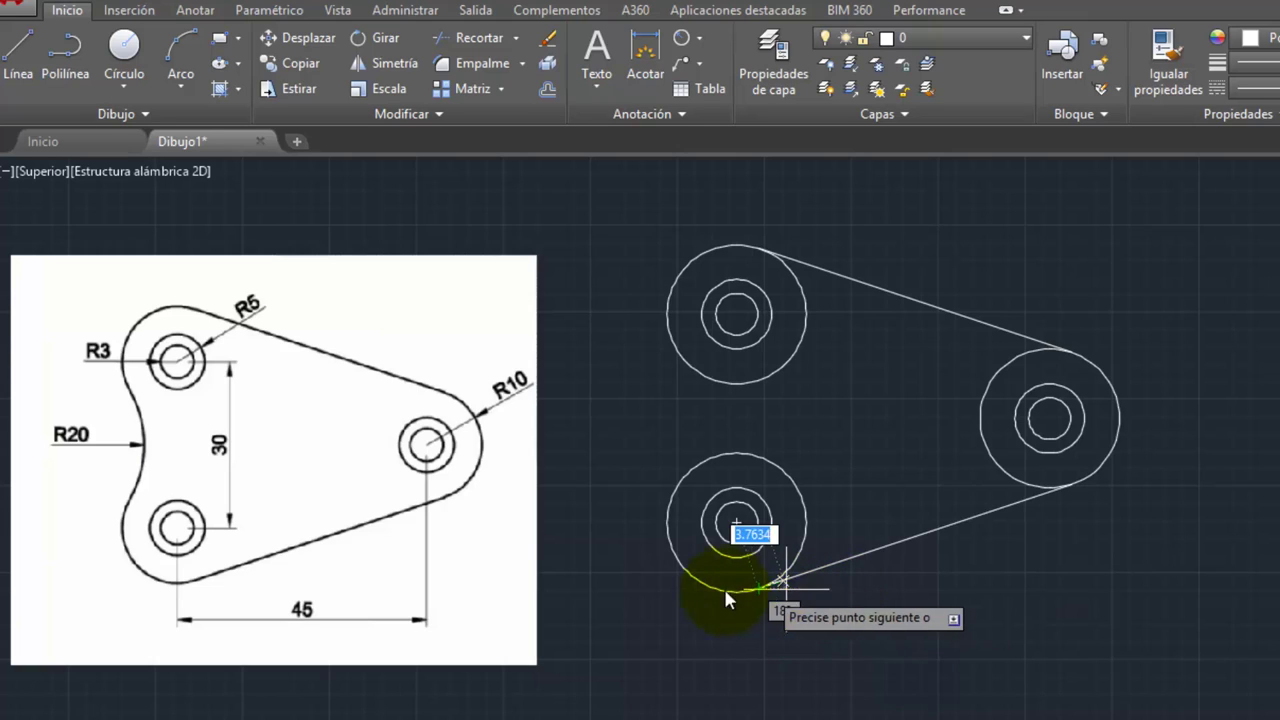
pyautogui.press('Return')
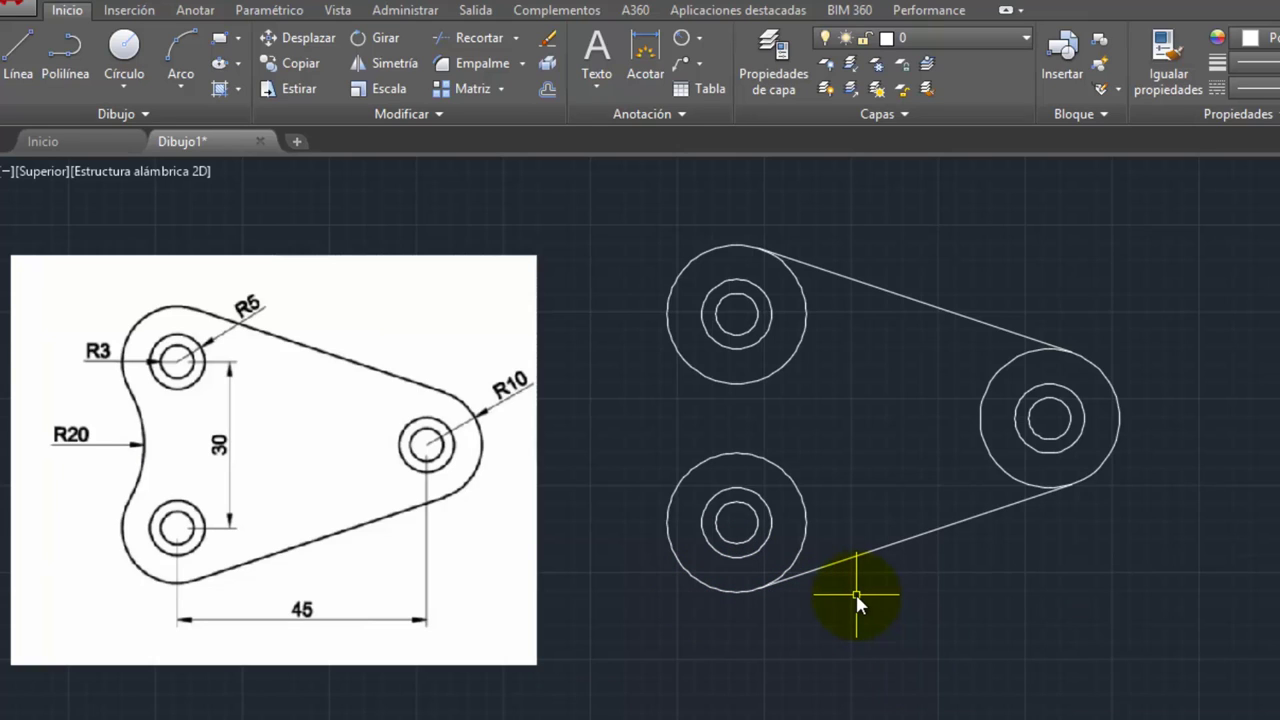
pyautogui.click(770, 590)
pyautogui.press('Escape')
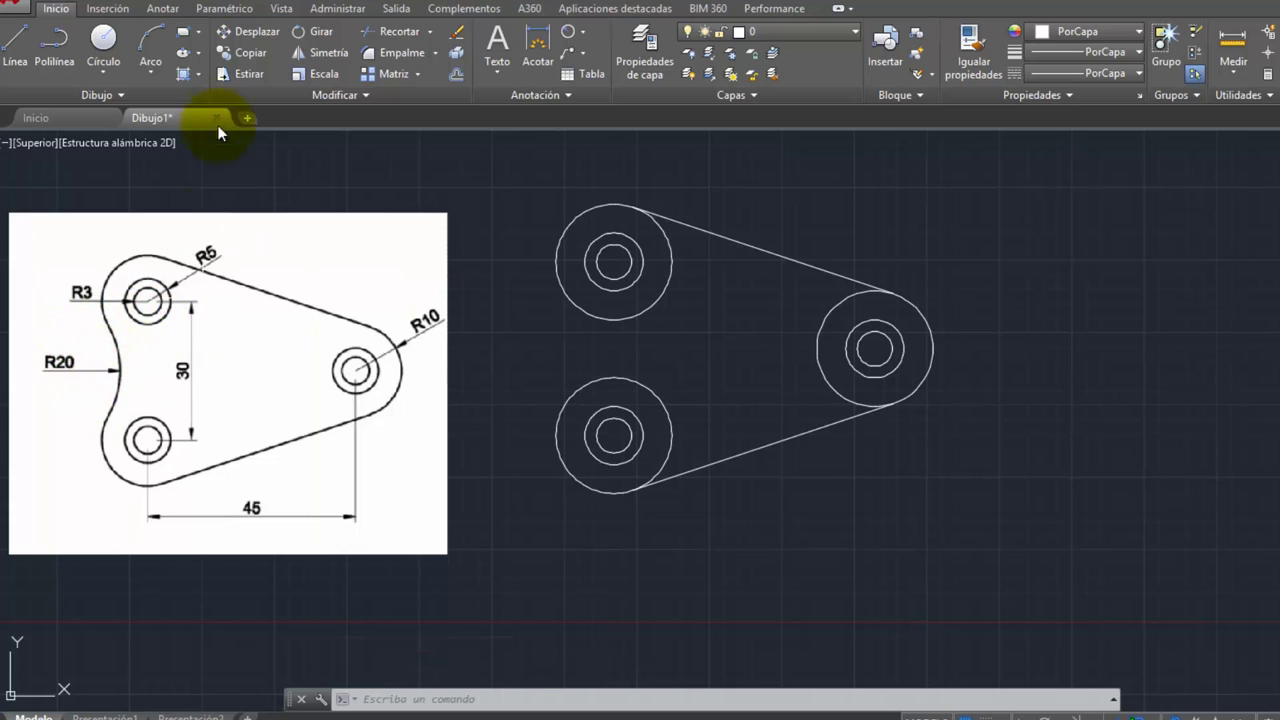
# Fillet the upper-left and lower-left outer circles with radius 20
pyautogui.click(389, 54)
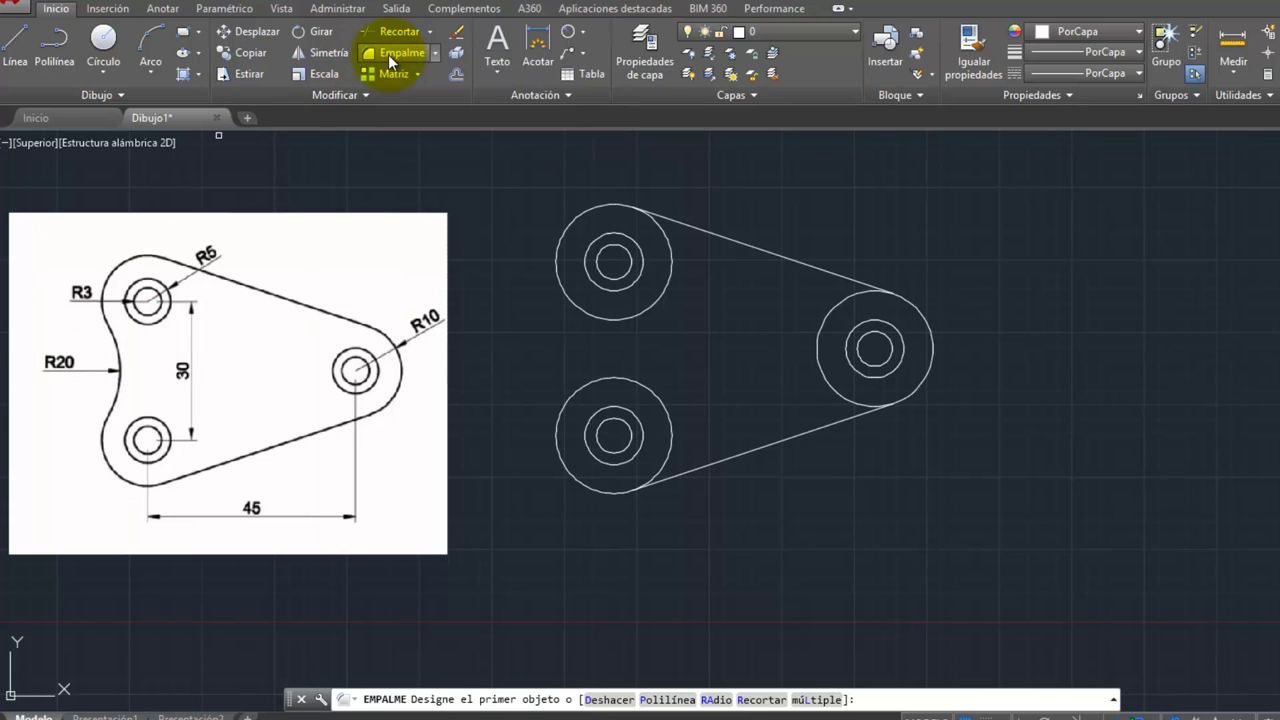
pyautogui.click(716, 700)
pyautogui.write('20')
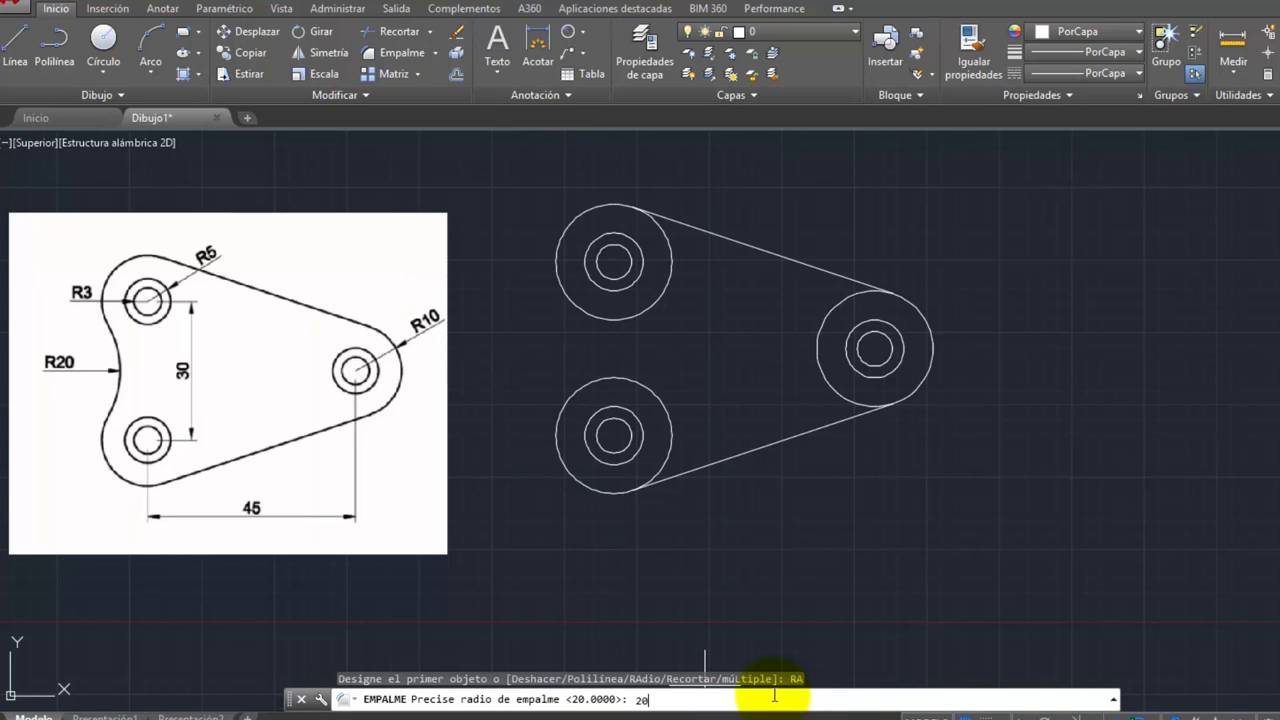
pyautogui.press('Return')
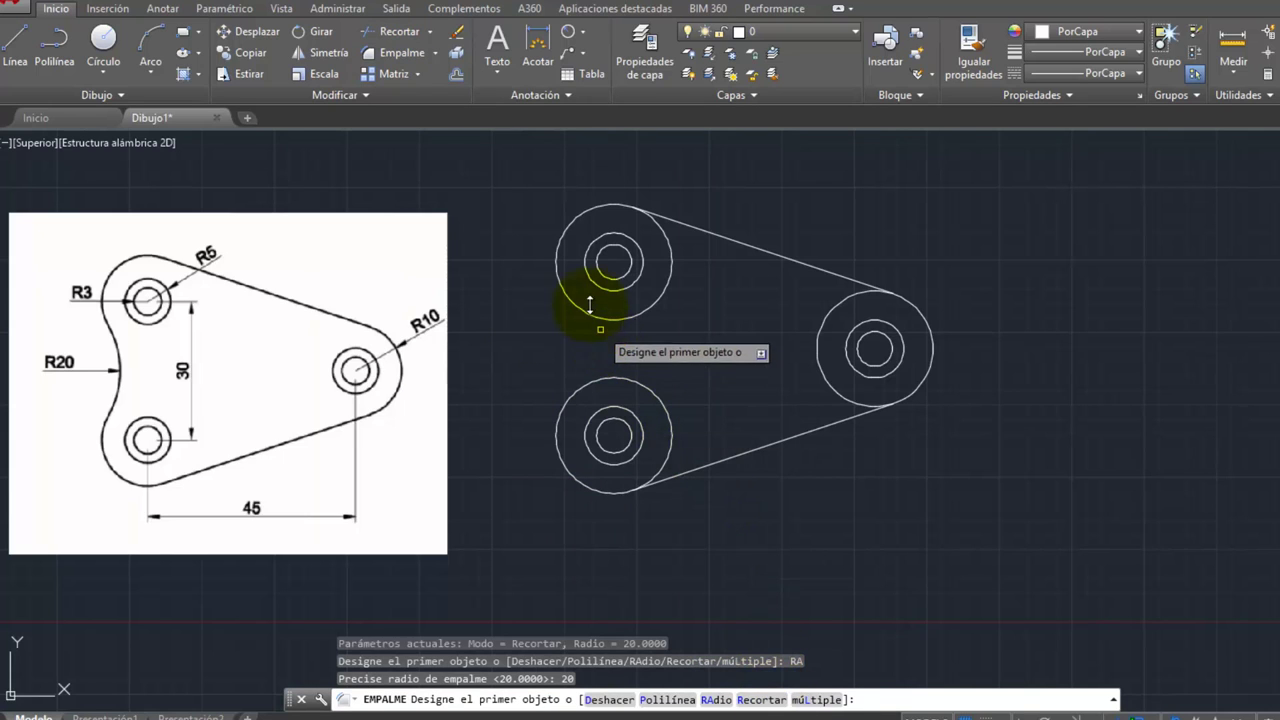
pyautogui.click(560, 288)
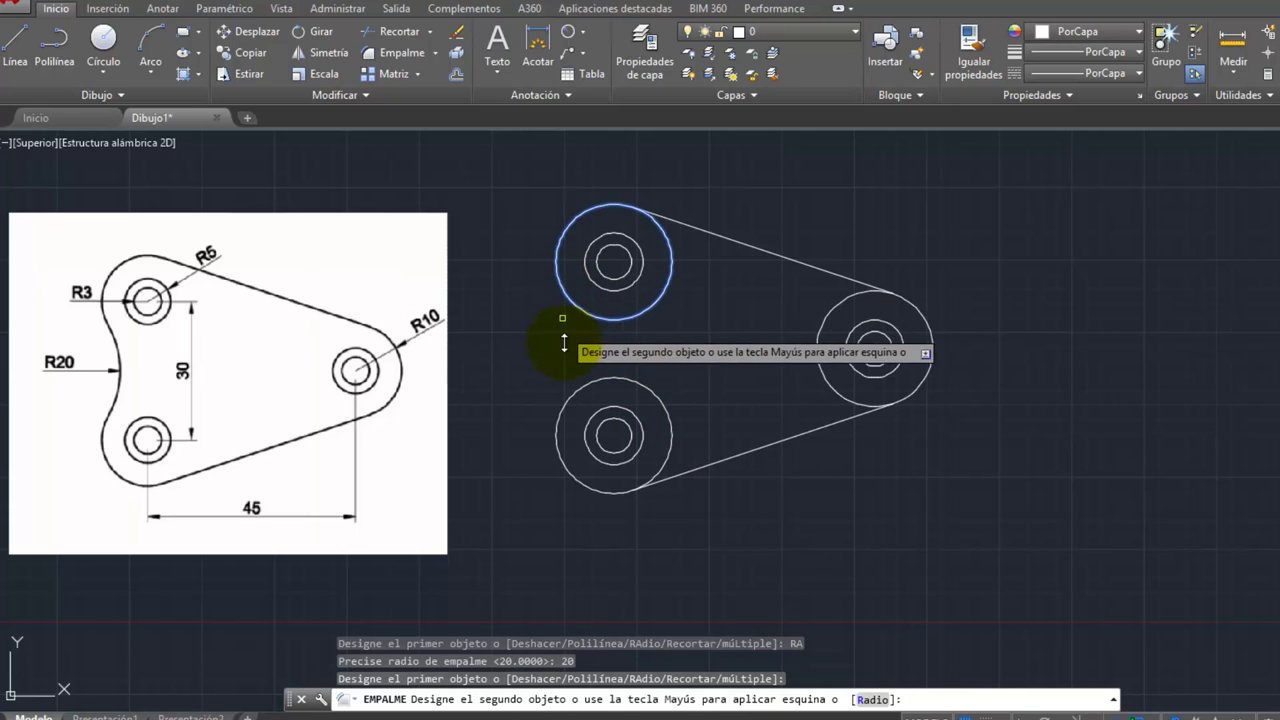
pyautogui.click(559, 418)
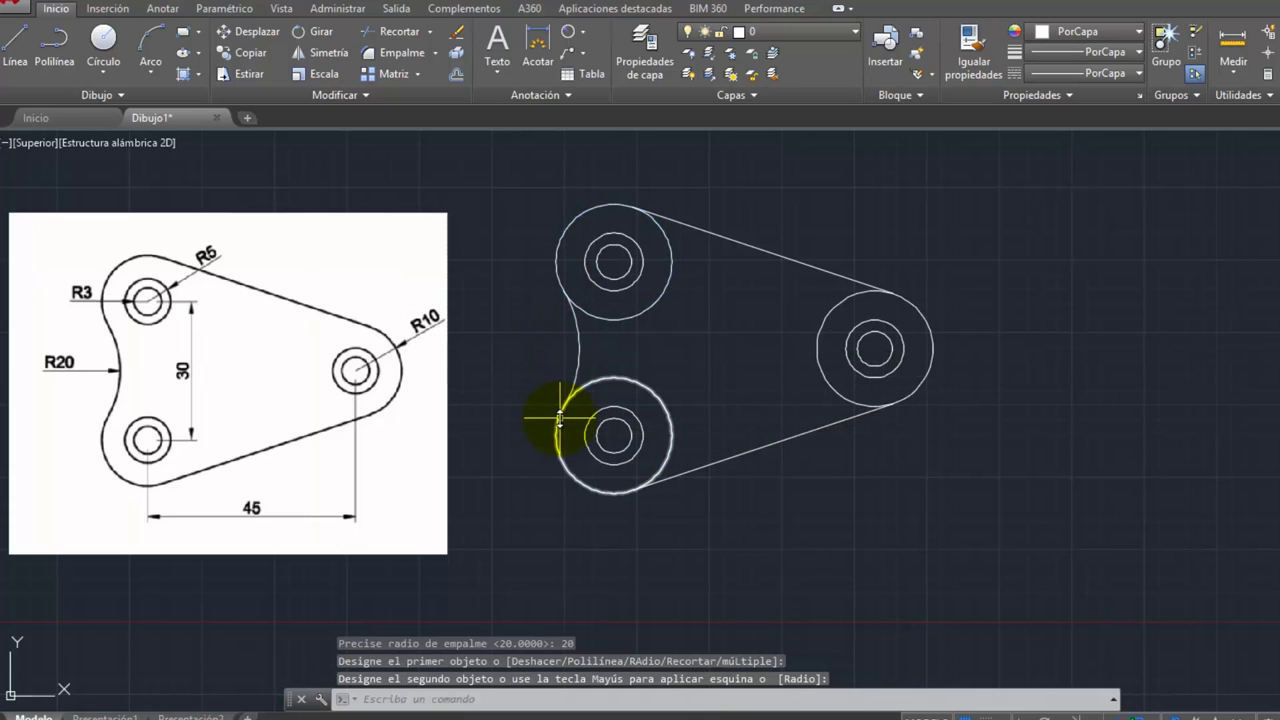
pyautogui.press('Escape')
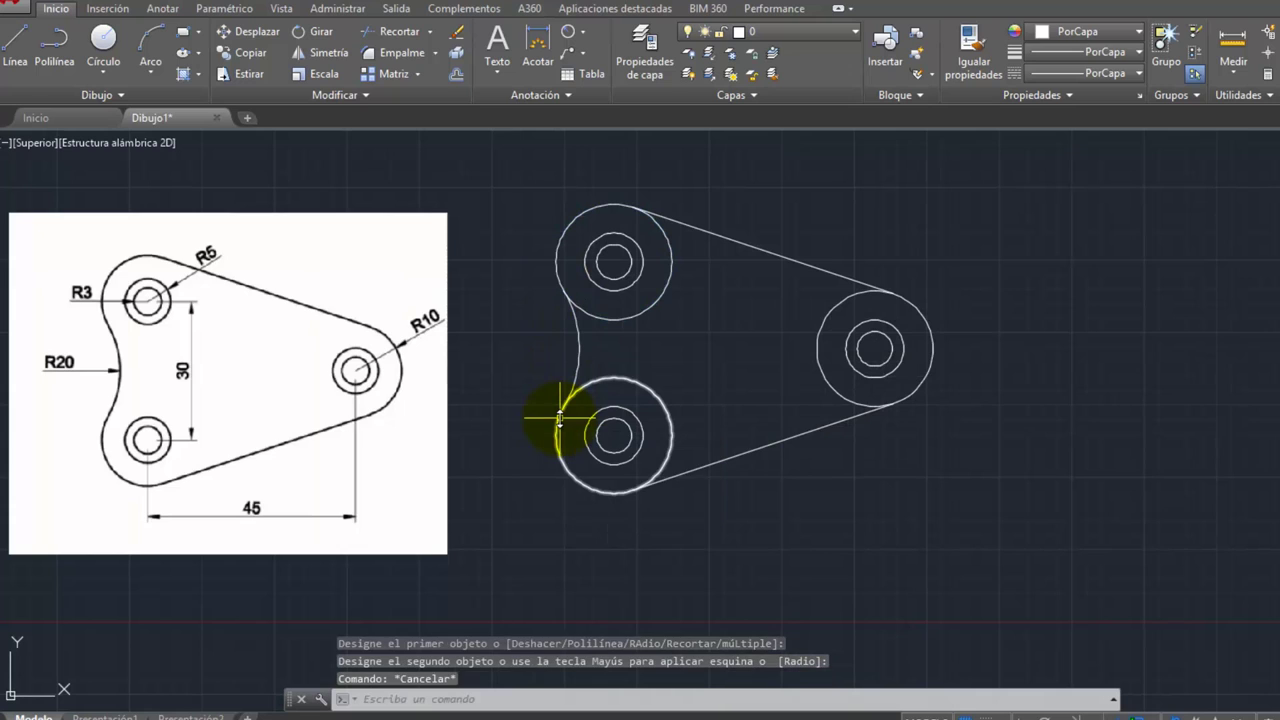
# Trim the inner arcs of the upper-left, lower-left and right outer circles, using all objects as edges
pyautogui.click(390, 32)
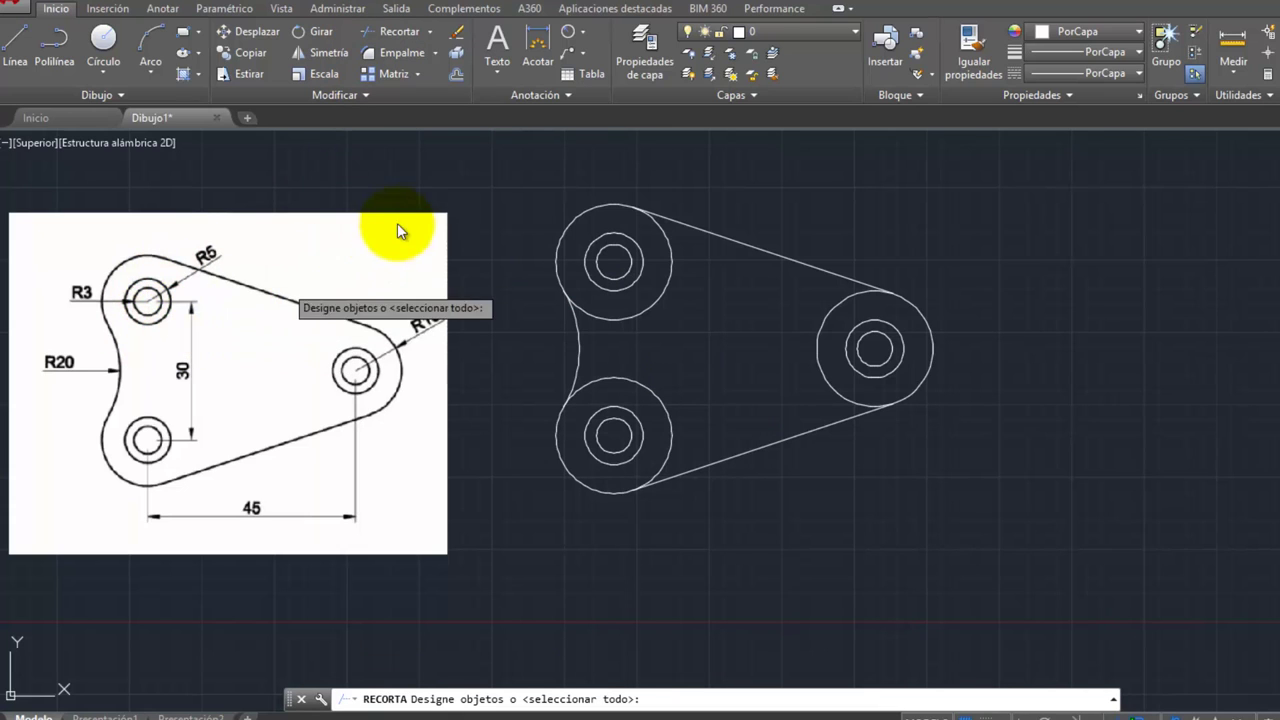
pyautogui.moveTo(495, 181); pyautogui.dragTo(1009, 536)
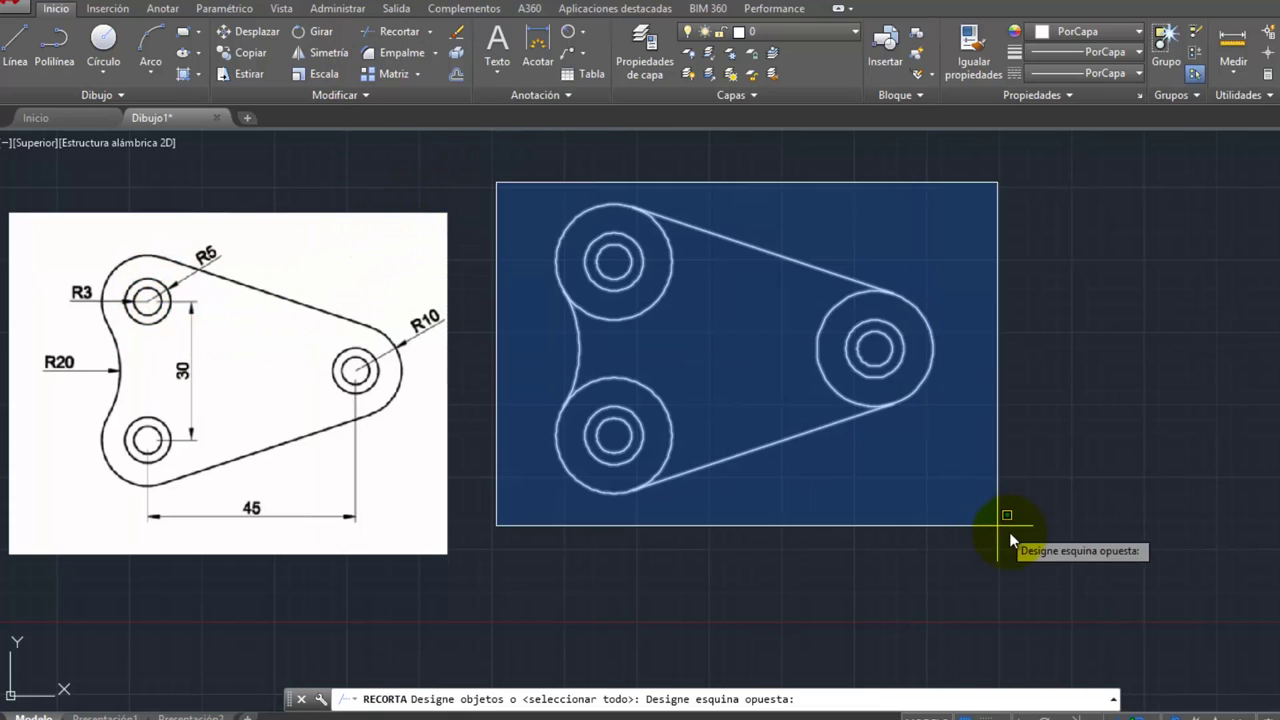
pyautogui.press('Return')
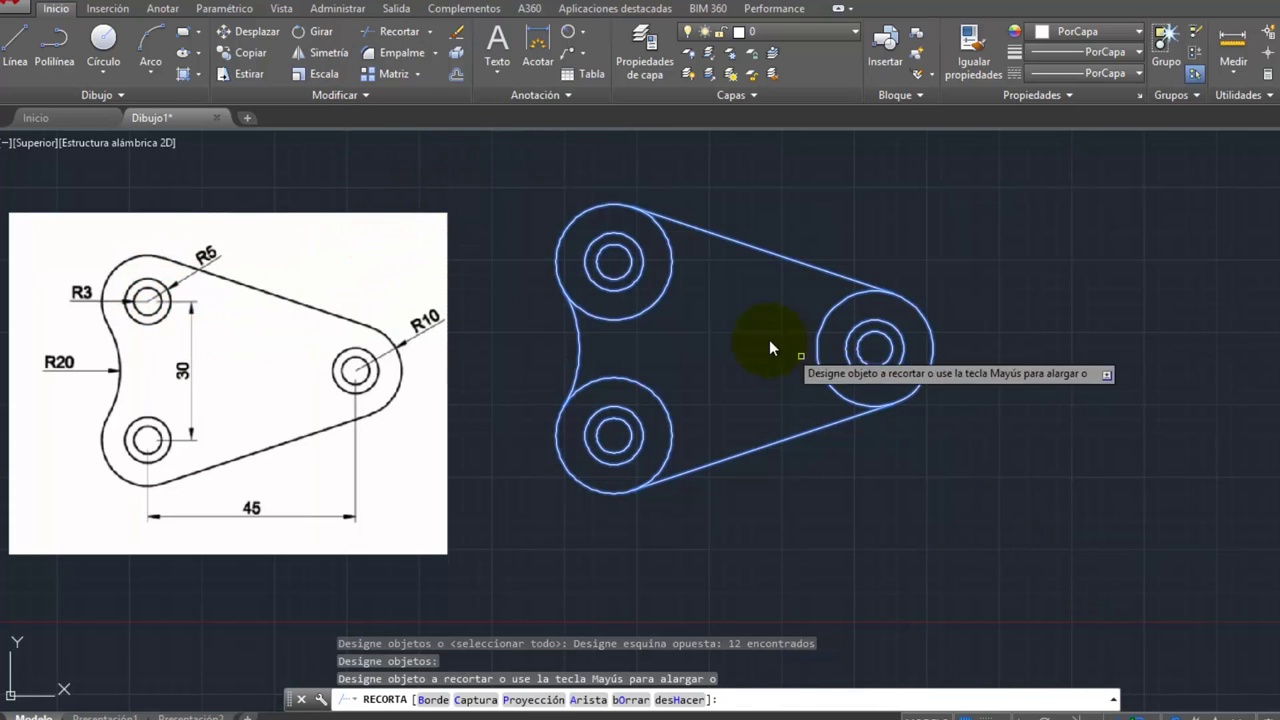
pyautogui.click(655, 299)
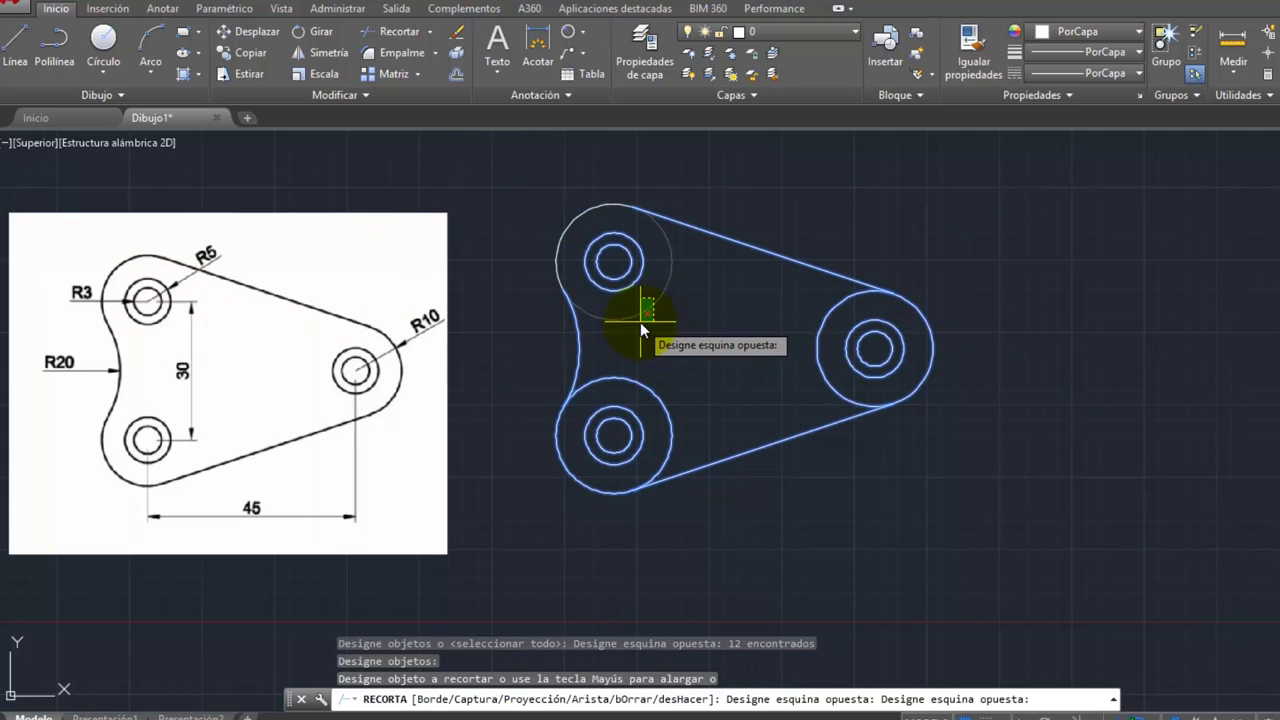
pyautogui.click(638, 318)
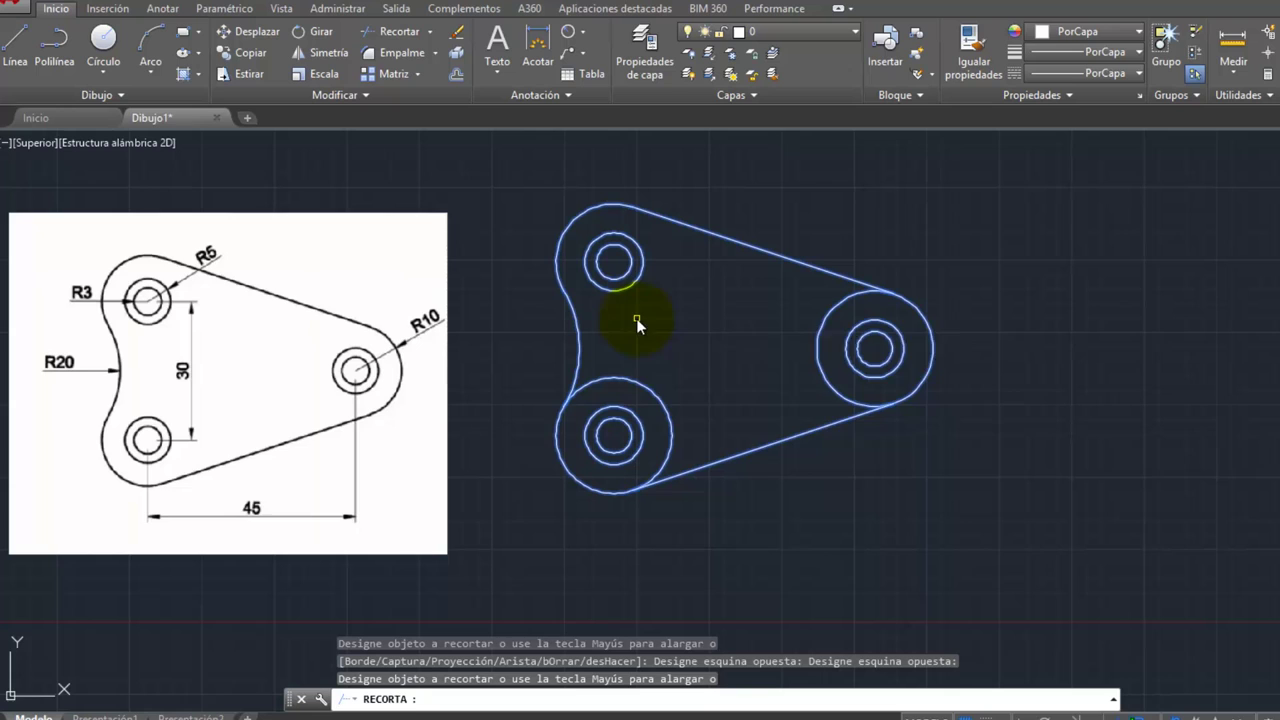
pyautogui.click(653, 397)
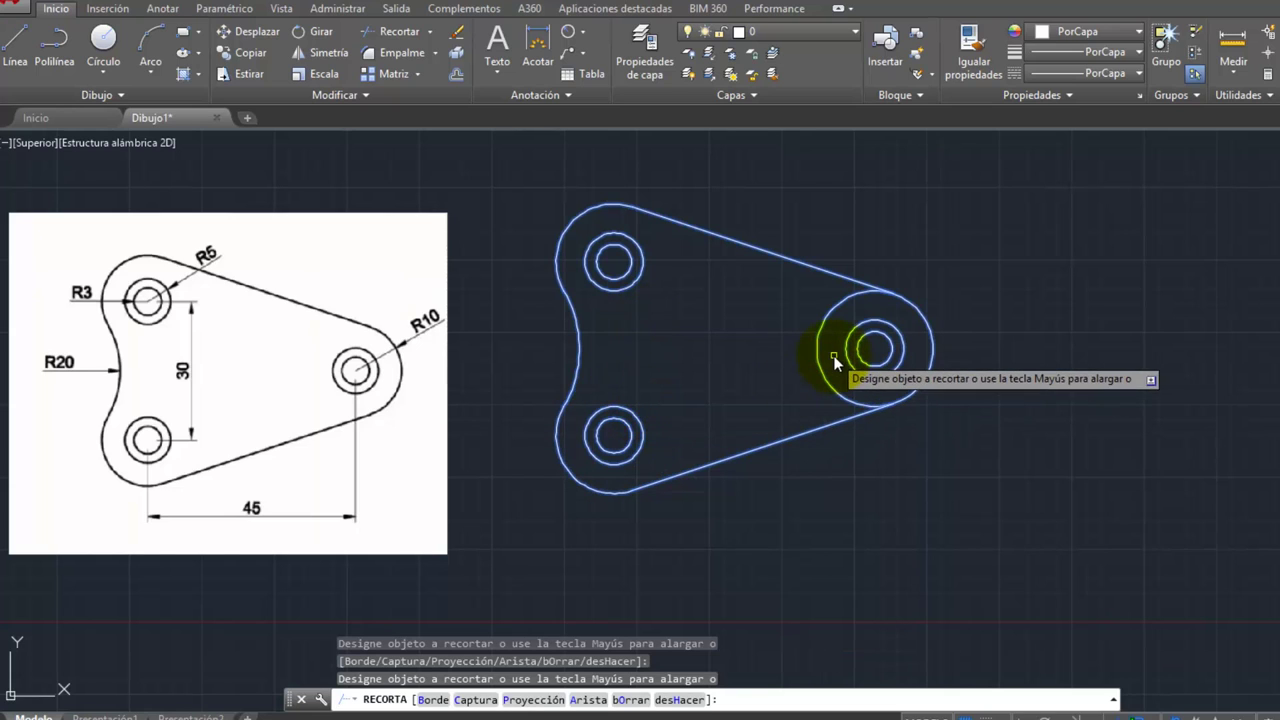
pyautogui.click(812, 361)
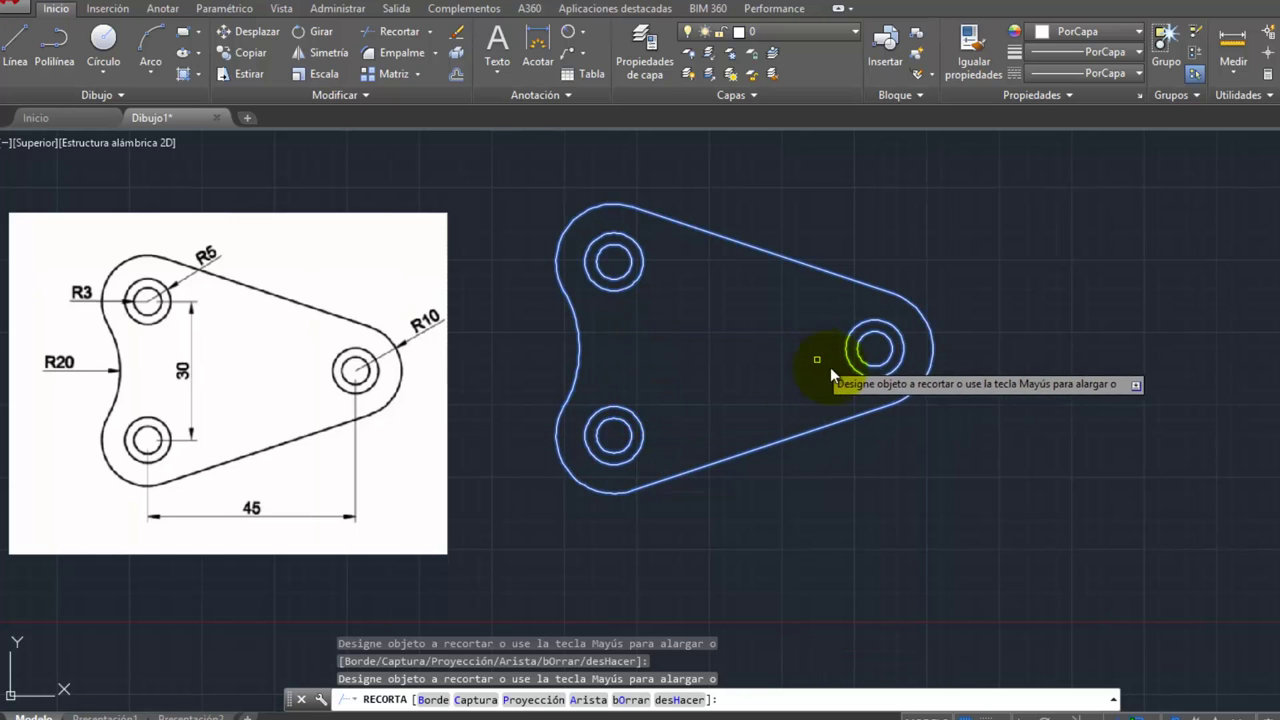